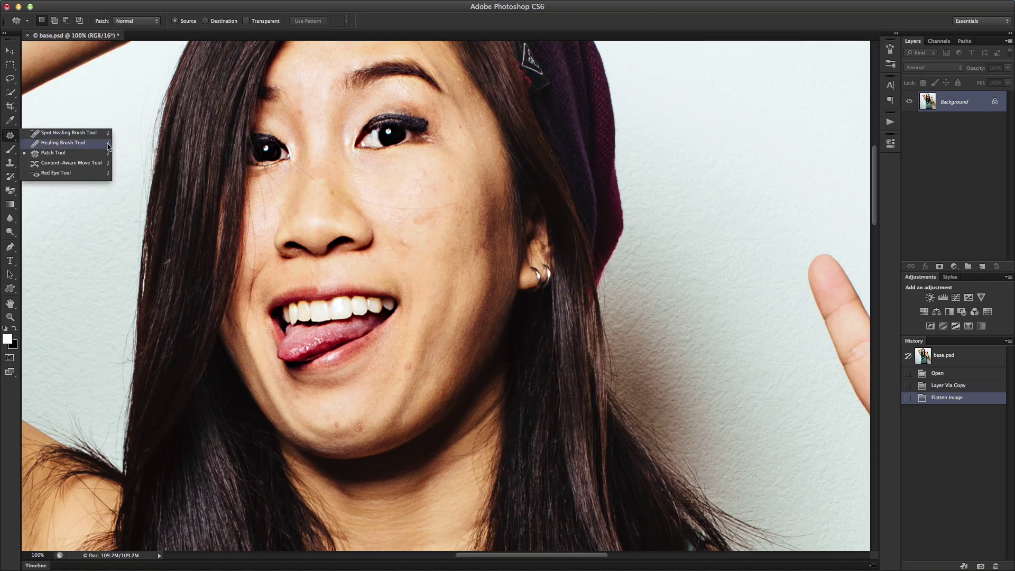
Replace the blemishes on the upper cheek and beside the outer corner of the eye with clean skin using the Patch tool.
click(95, 152)
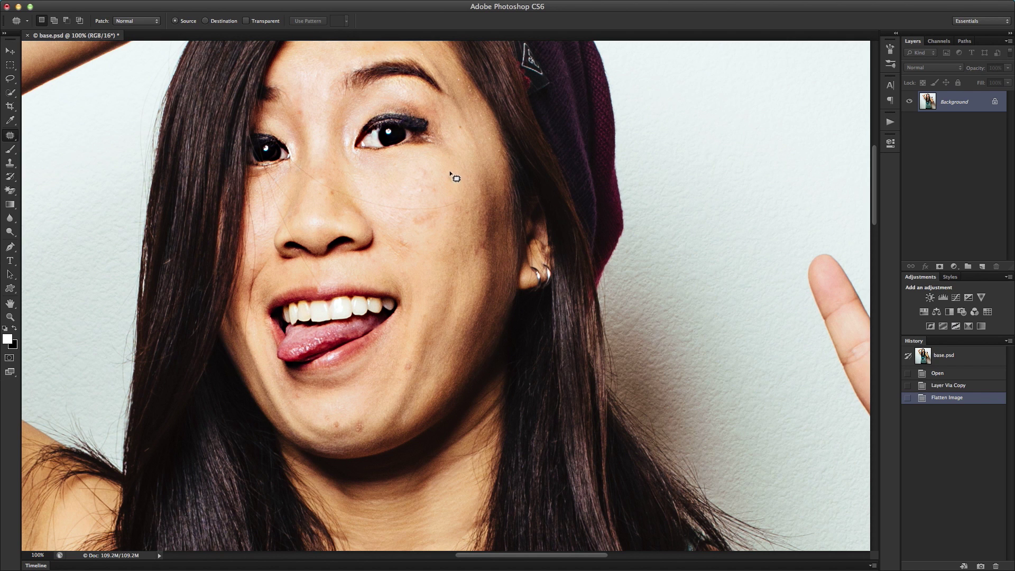
drag(455, 174, 451, 171)
drag(454, 179, 468, 181)
key(super+d)
drag(461, 124, 474, 144)
key(ctrl+d)
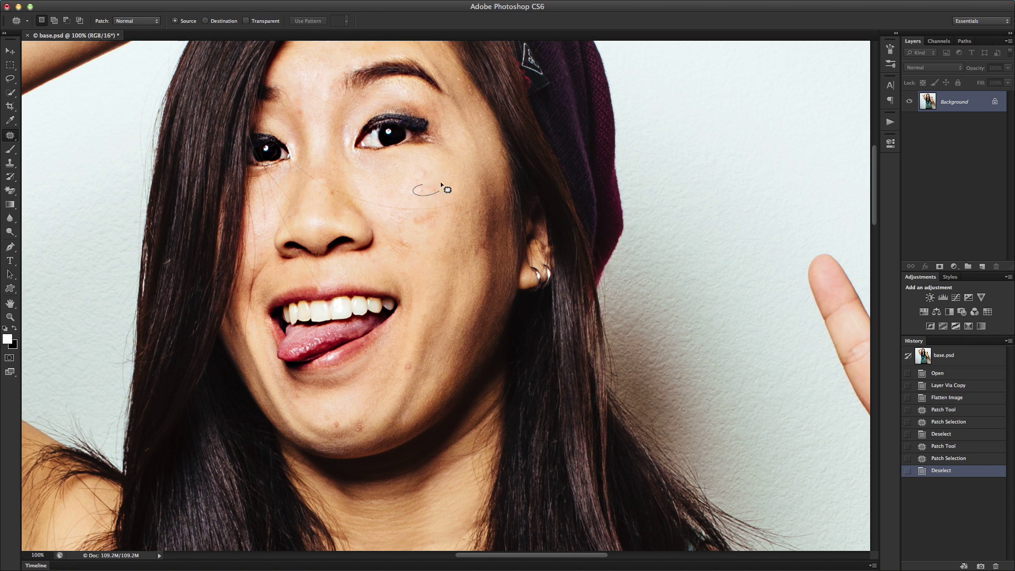
drag(441, 184, 439, 188)
drag(427, 190, 460, 174)
key(ctrl+d)
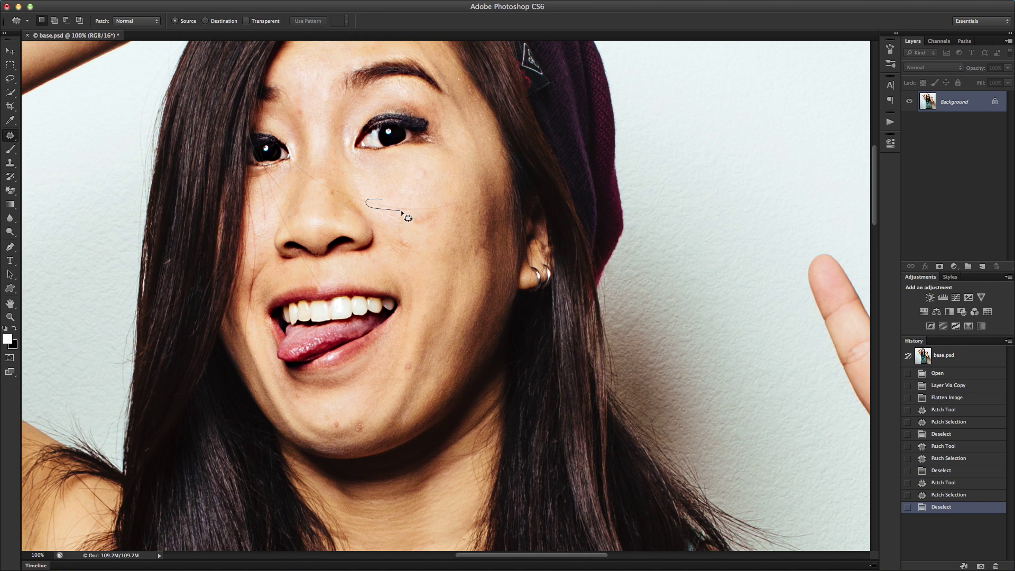
Patch out the stray hair across the cheek and the blemishes on the middle of the cheek, clearing each selection.
mouse_move(458, 205)
mouse_down()
mouse_move(435, 192)
mouse_move(416, 213)
mouse_move(453, 237)
mouse_move(469, 211)
mouse_move(467, 185)
mouse_move(419, 169)
mouse_move(430, 200)
mouse_up()
key(ctrl+d)
key(ctrl+d)
key(ctrl+d)
key(ctrl+d)
key(super+d)
drag(410, 244, 406, 215)
drag(407, 219, 394, 195)
key(super+d)
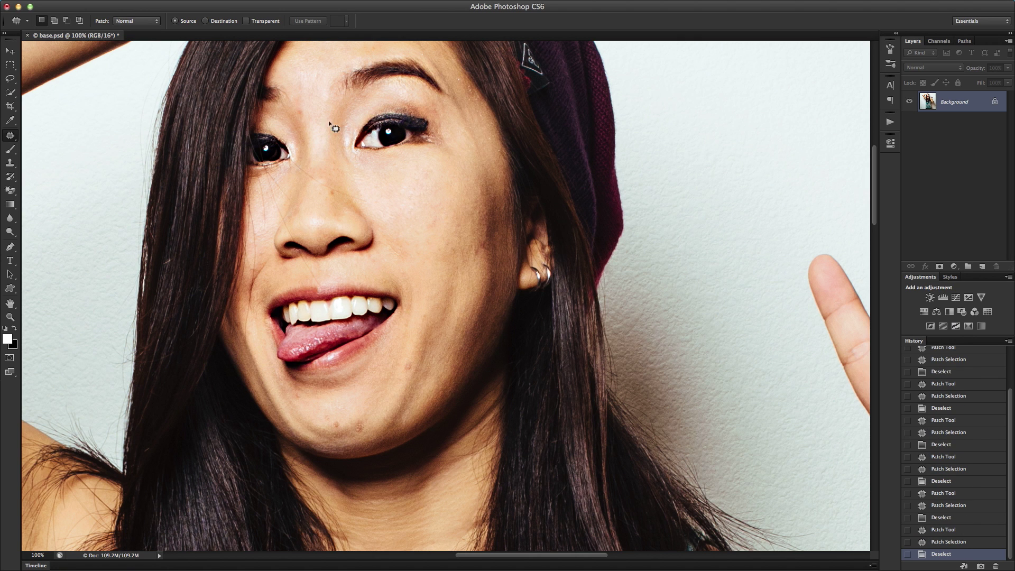
Patch the marks between the eyebrows, beside the nose and on the lower cheek with nearby clean skin.
drag(297, 104, 323, 133)
key(ctrl+d)
mouse_move(368, 203)
mouse_down()
mouse_move(359, 186)
mouse_move(334, 203)
mouse_move(344, 183)
mouse_move(330, 178)
mouse_up()
key(super+d)
key(super+d)
drag(411, 361, 421, 347)
key(ctrl+d)
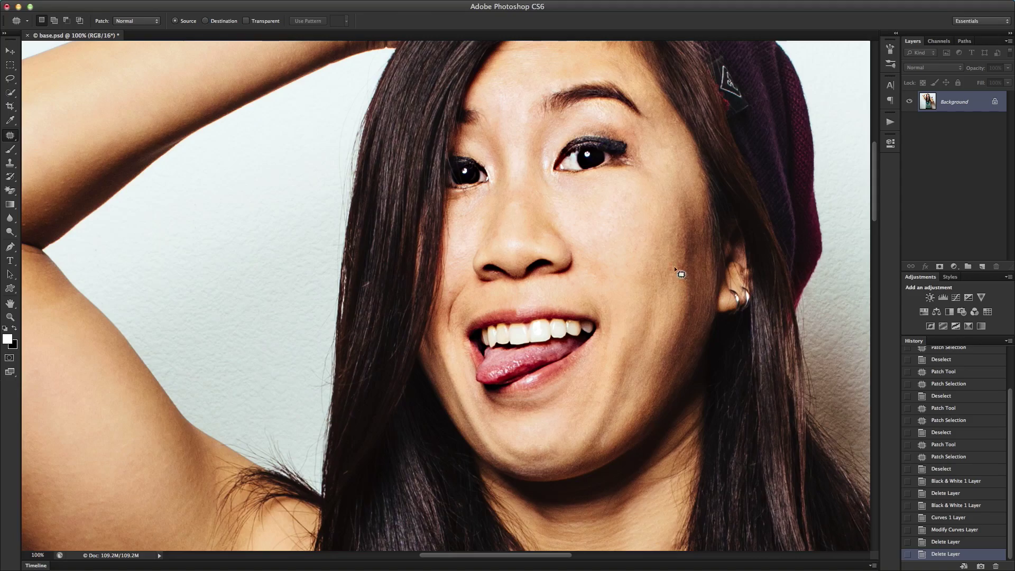
Patch the remaining blemishes on the shadowed outer cheek near the ear and clear each selection.
drag(682, 271, 683, 273)
drag(681, 262, 686, 233)
key(ctrl+d)
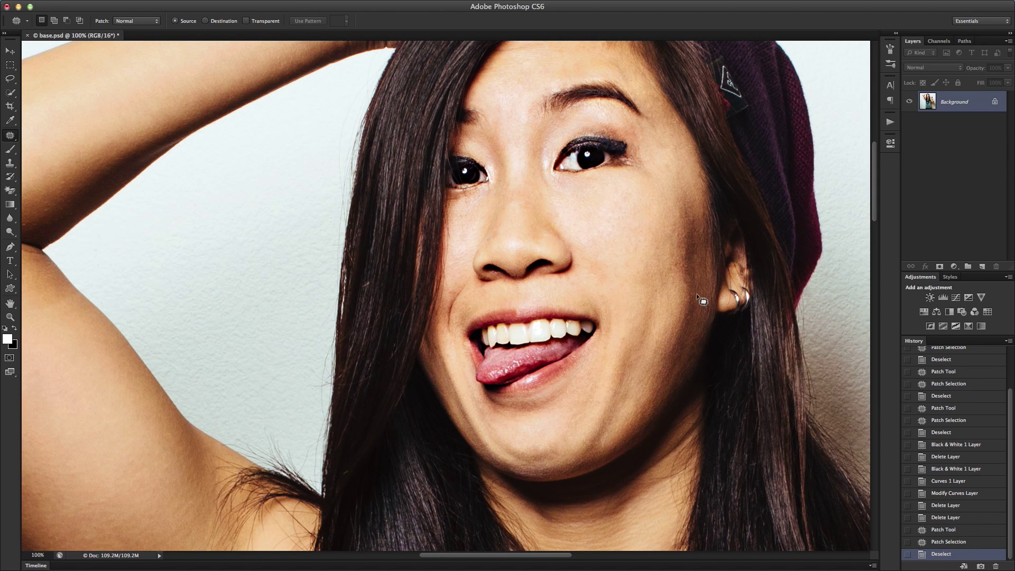
mouse_move(685, 311)
mouse_down()
mouse_move(681, 273)
mouse_move(701, 300)
mouse_move(671, 295)
mouse_up()
key(ctrl+d)
drag(680, 299, 705, 306)
key(ctrl+d)
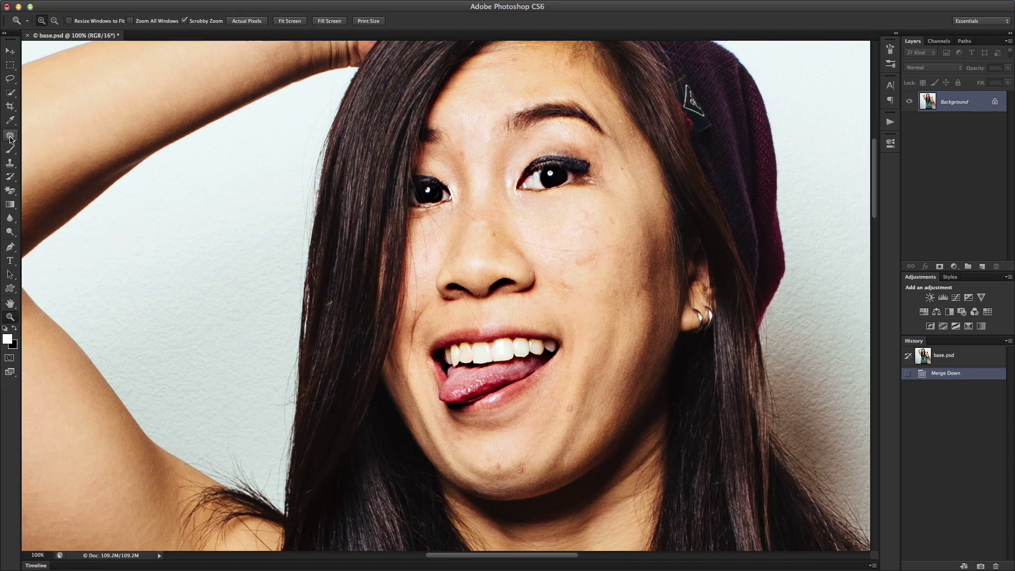
Remove the spots beside the eye and on the upper cheek using the Spot Healing Brush in Content-Aware mode.
click(11, 135)
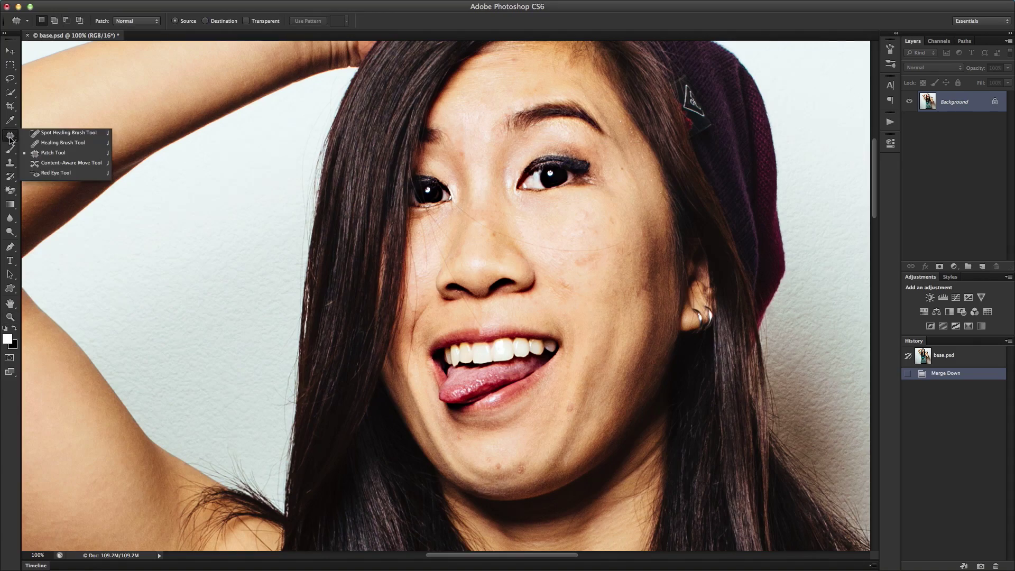
click(54, 133)
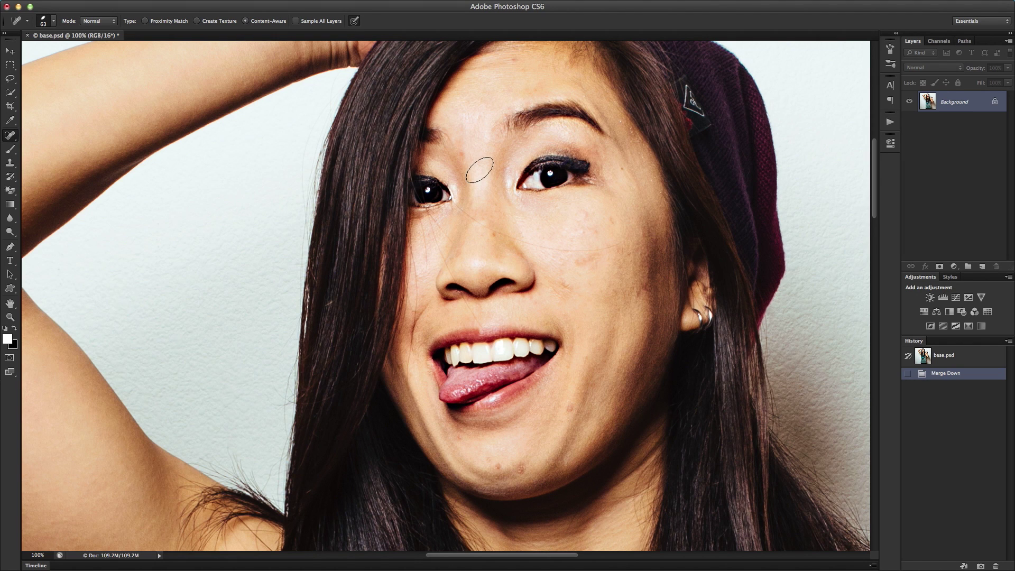
click(612, 216)
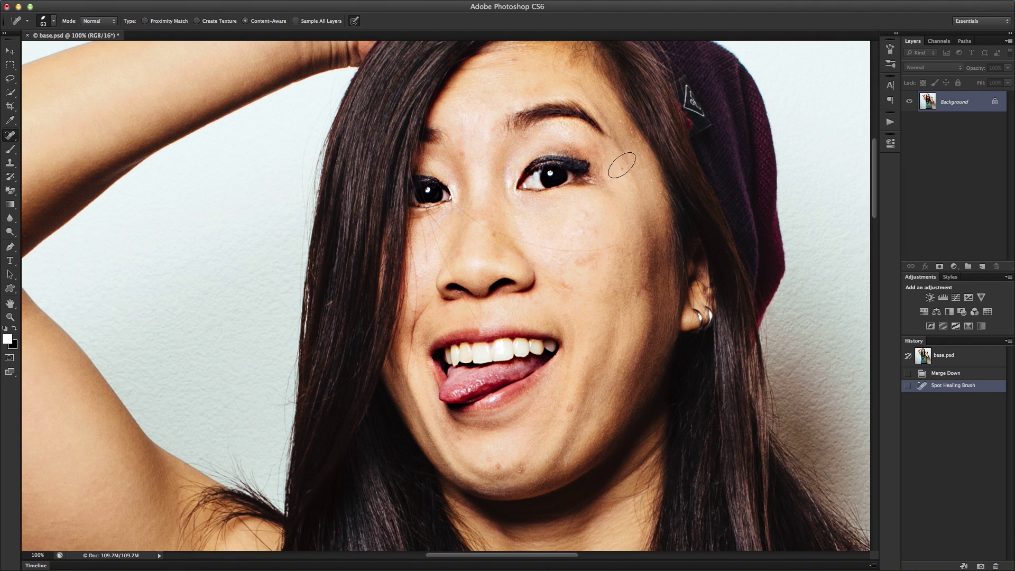
click(623, 168)
click(580, 232)
click(582, 216)
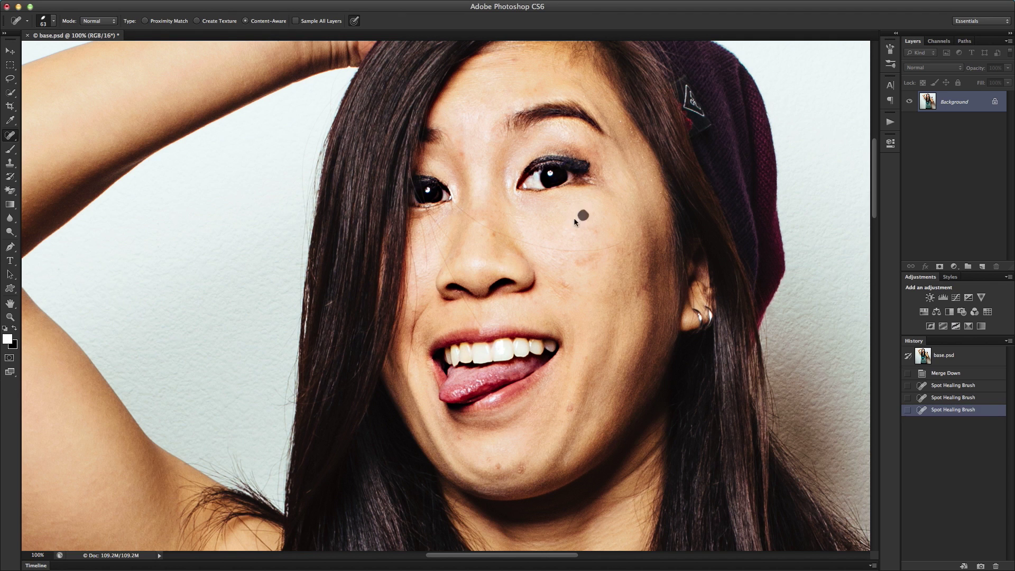
Spot-heal the nose bridge mark, the stray hair across the cheek and the red blemishes on the cheek.
click(493, 234)
mouse_move(510, 238)
mouse_down()
mouse_move(615, 244)
mouse_move(577, 261)
mouse_move(598, 257)
mouse_move(621, 233)
mouse_up()
click(580, 263)
click(597, 231)
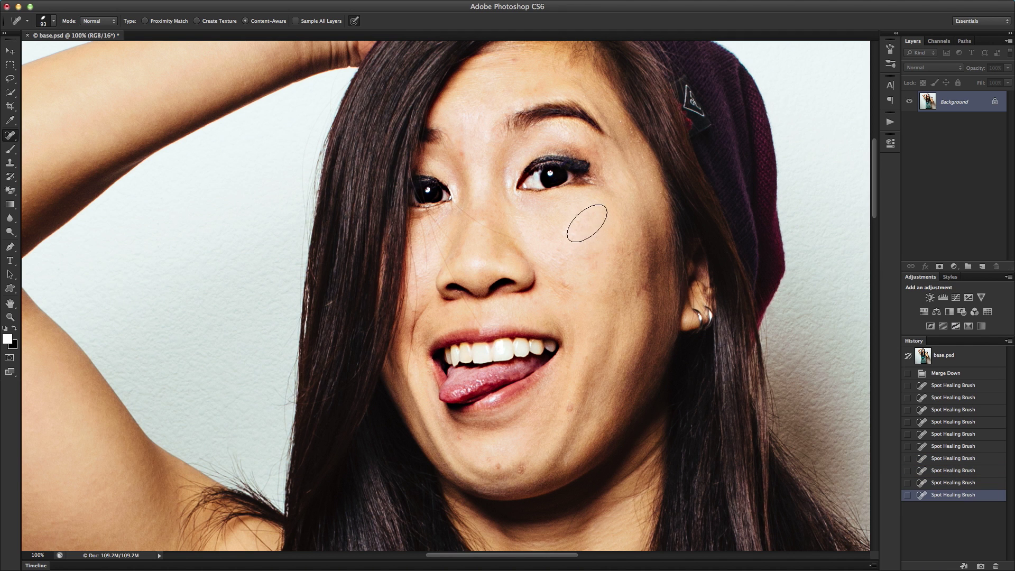
drag(566, 278, 564, 281)
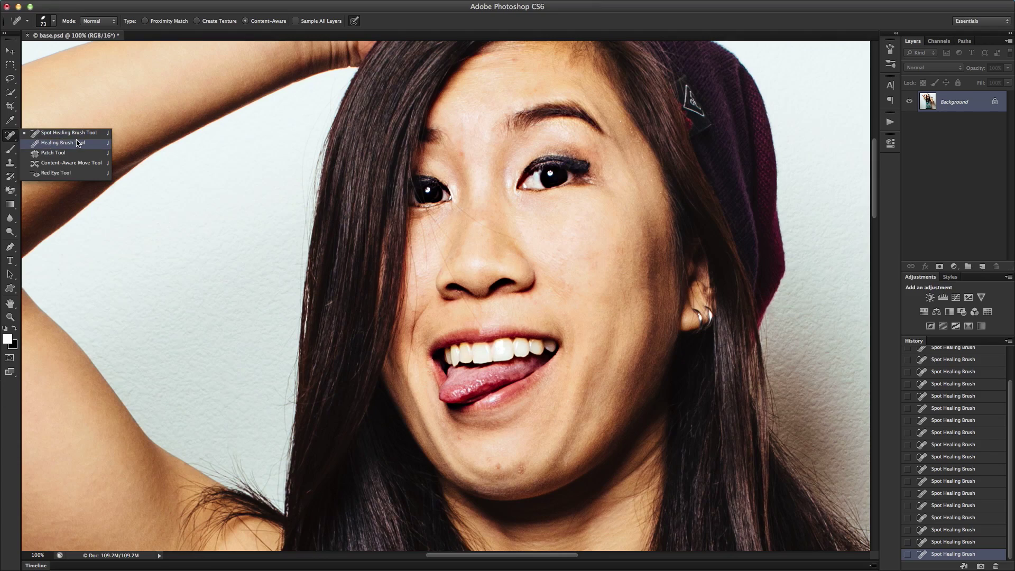
Sample clean skin on the chin with the Healing Brush and paint over the chin blemishes.
click(77, 143)
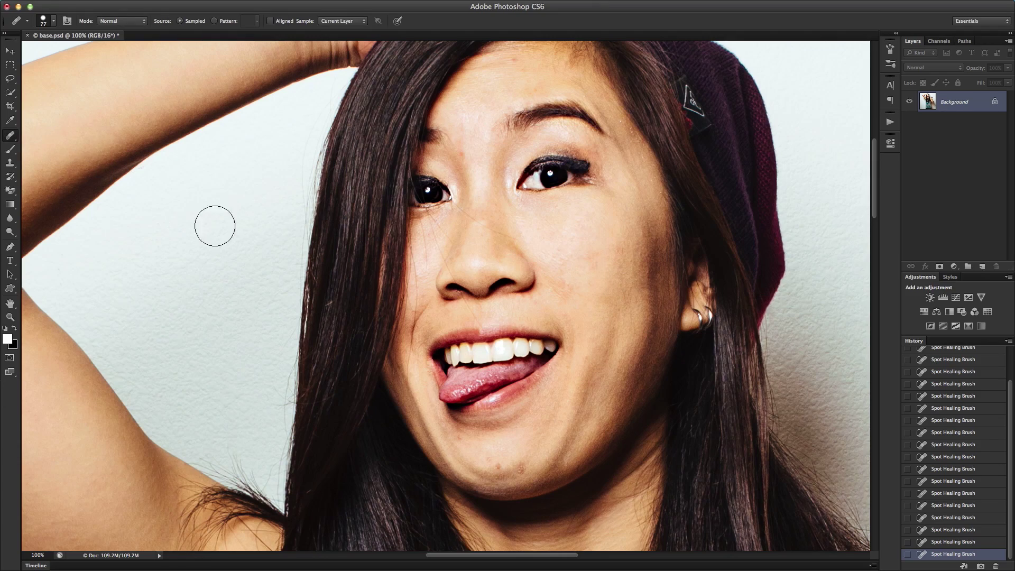
alt+click(508, 455)
click(494, 468)
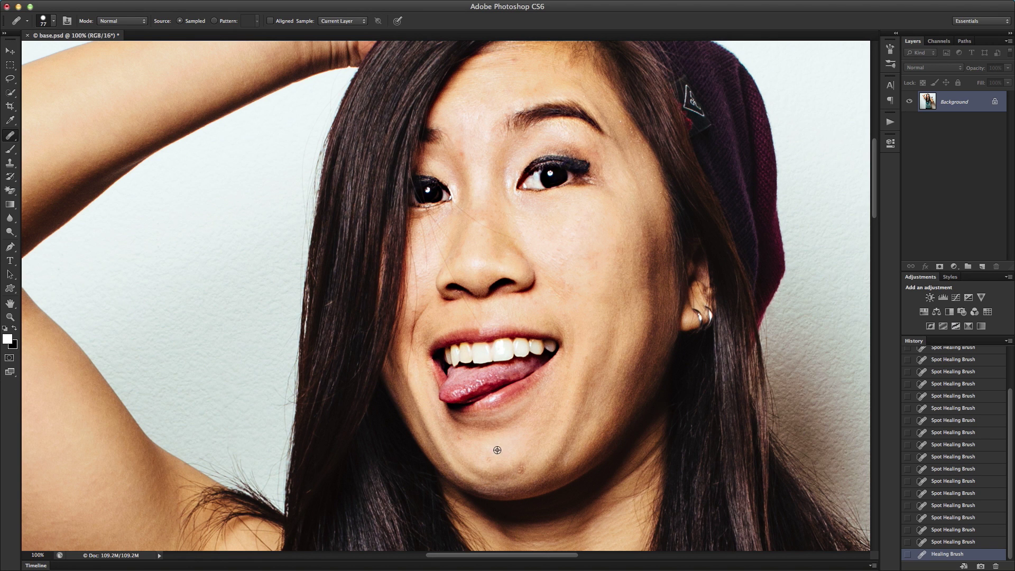
alt+click(495, 446)
click(520, 466)
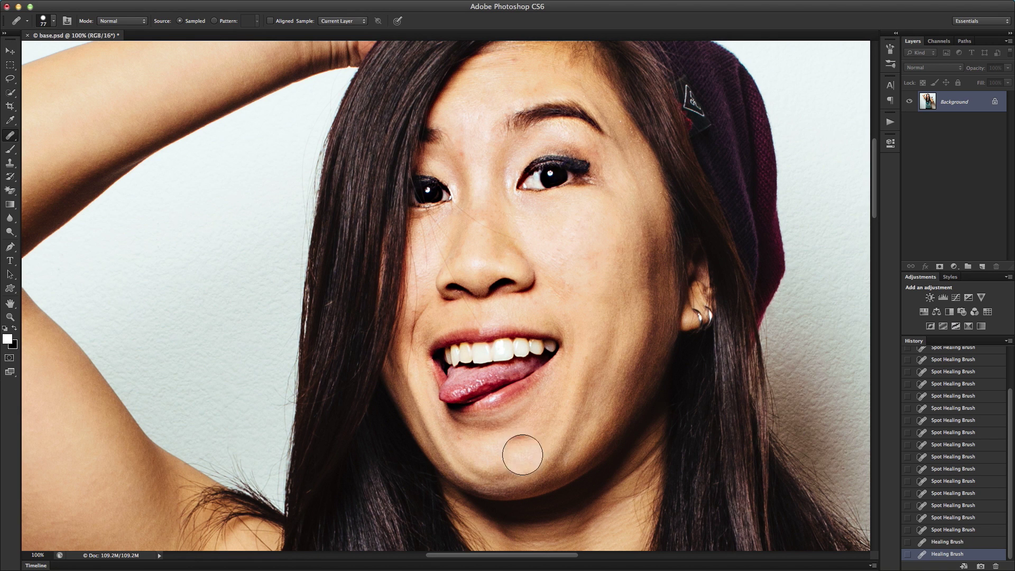
click(606, 355)
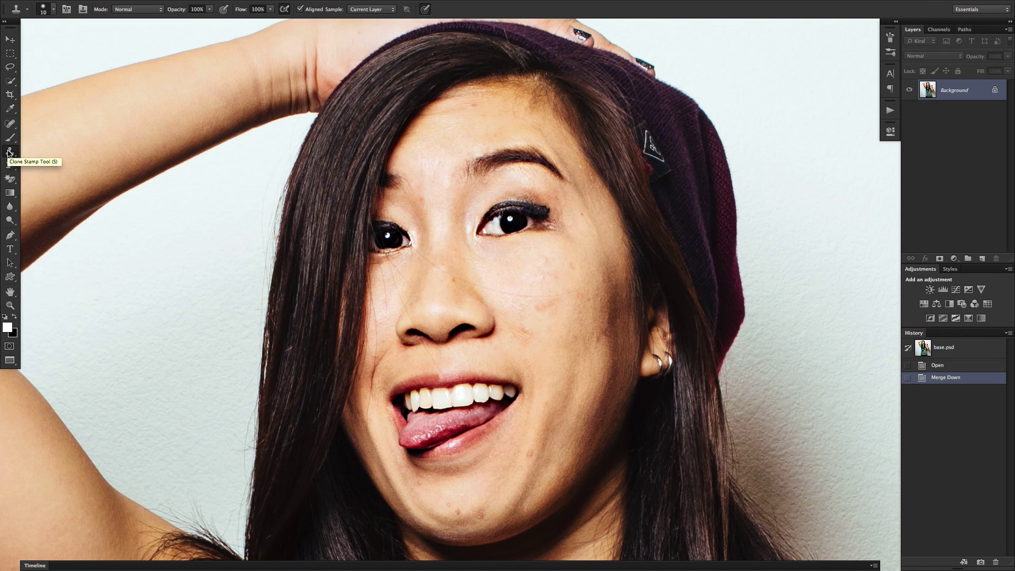
Try the Clone Stamp tool on the cheek blemishes with sampled skin, undoing a stroke and resampling.
click(571, 266)
drag(574, 264, 583, 264)
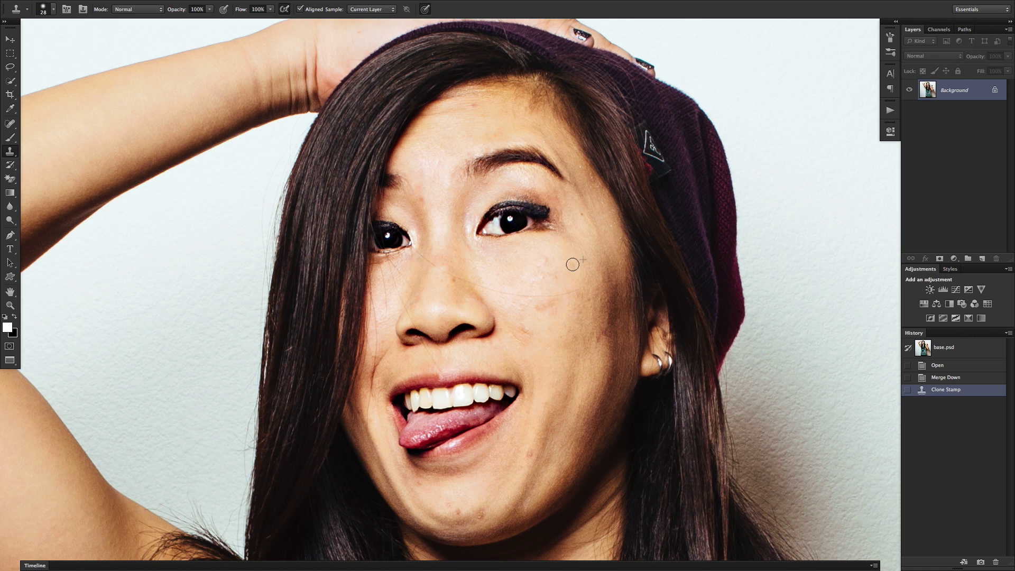
click(572, 264)
key(ctrl+z)
click(544, 256)
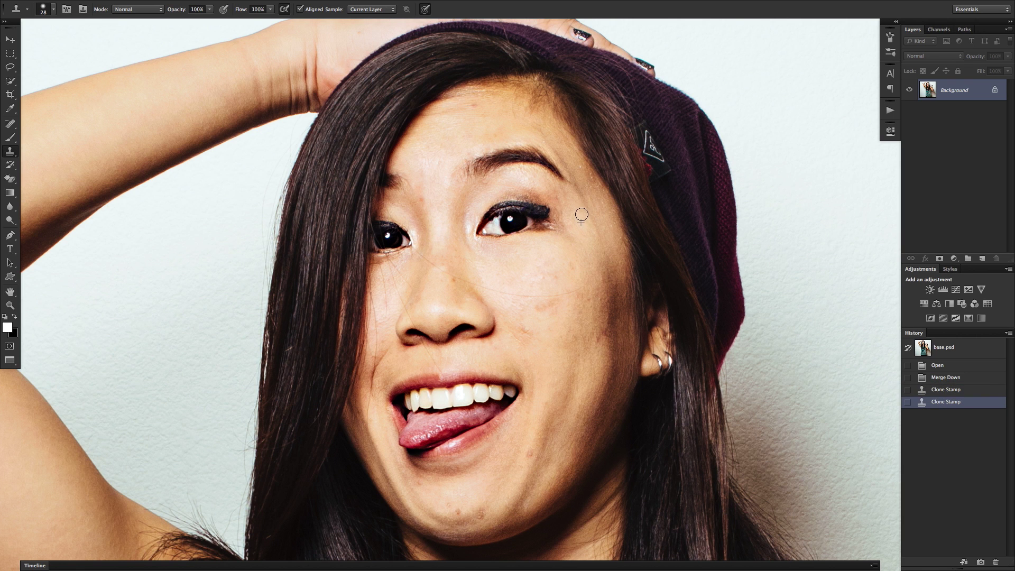
Clone clean skin over the spot beside the eye and the marks around the nose.
click(582, 215)
click(456, 276)
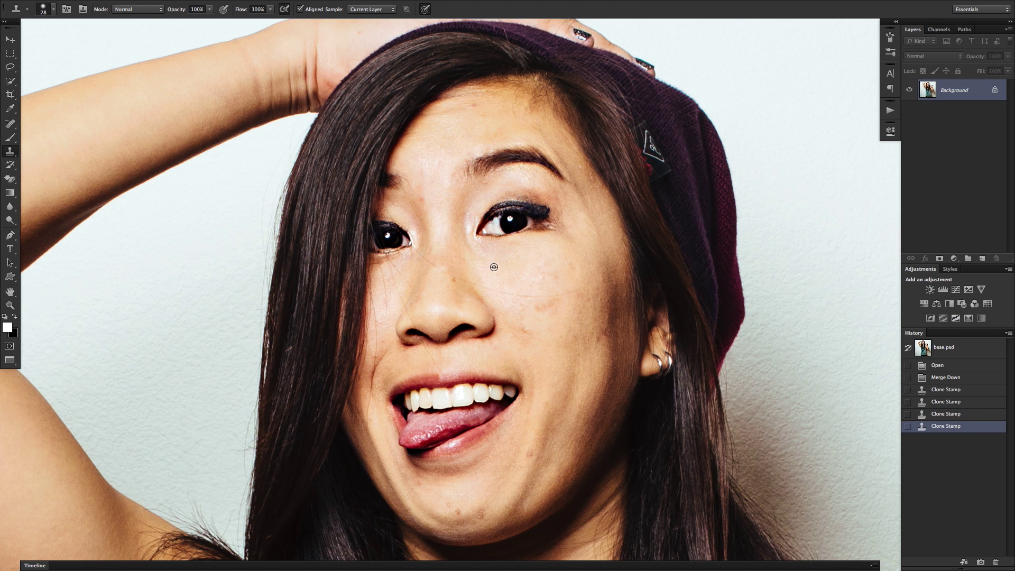
click(486, 288)
click(501, 292)
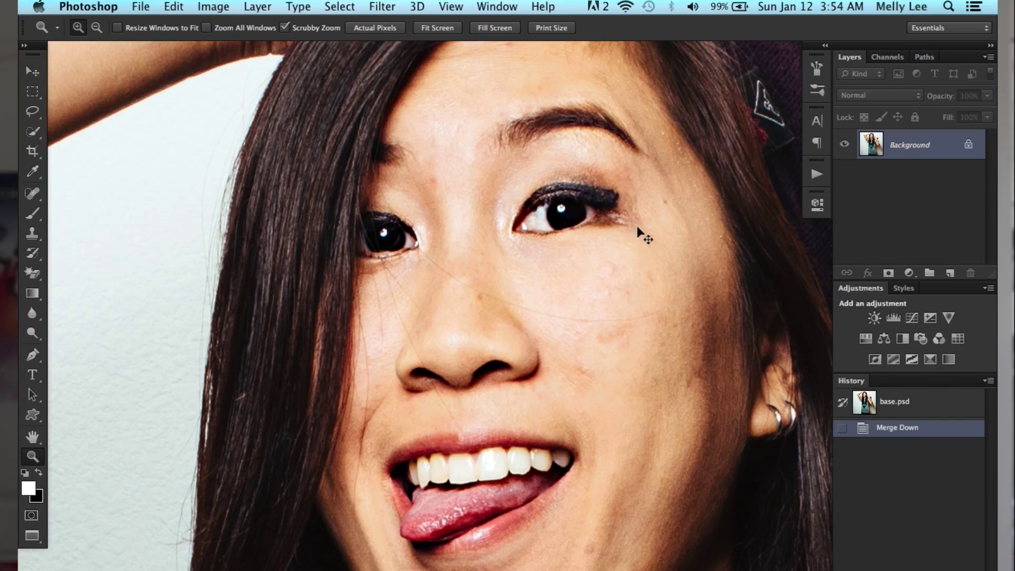
Duplicate the Background layer twice and apply a Gaussian Blur with a 10.0 pixel radius to the lower copy.
key(super+j)
key(super+j)
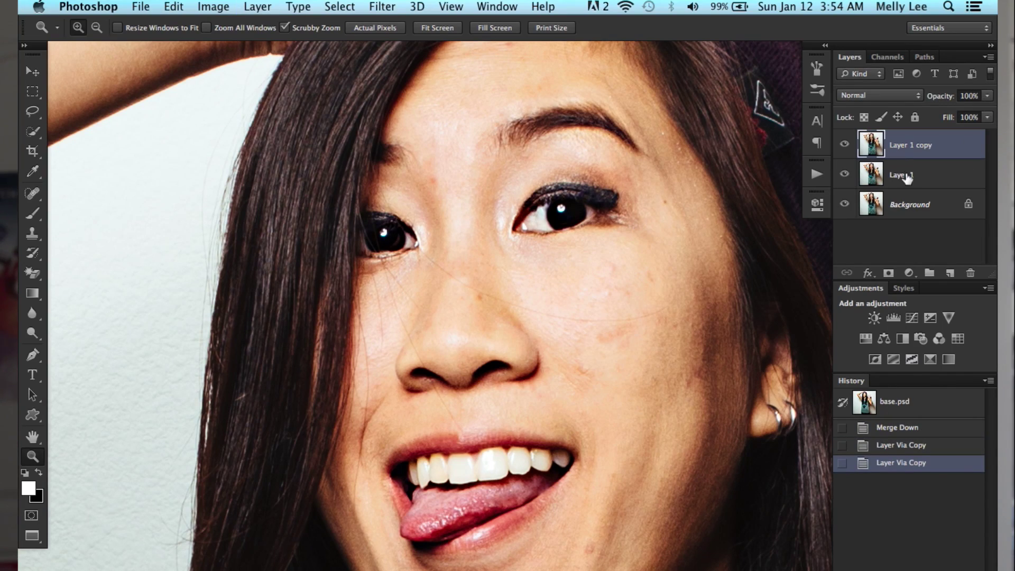
click(907, 178)
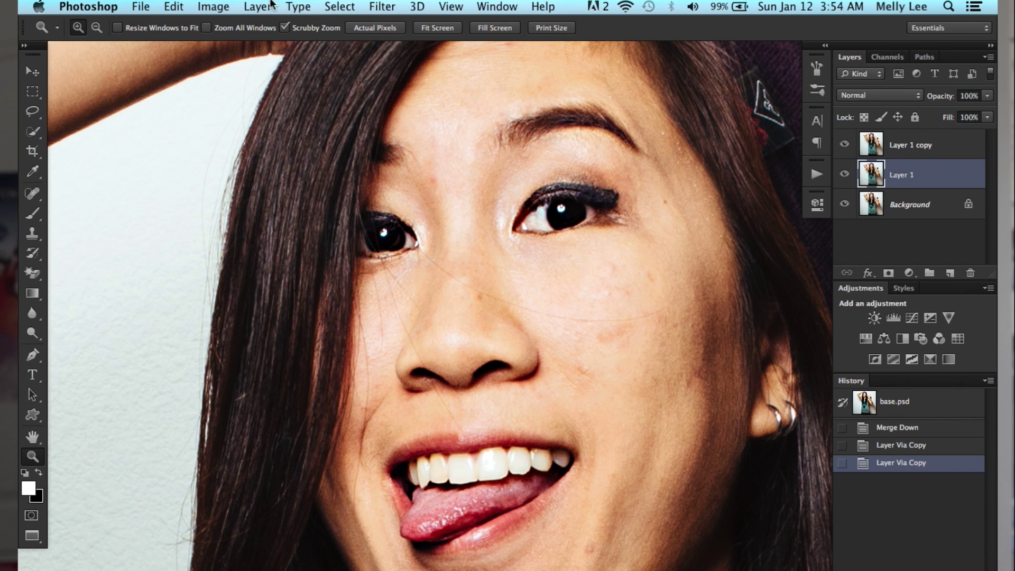
click(382, 6)
mouse_move(489, 186)
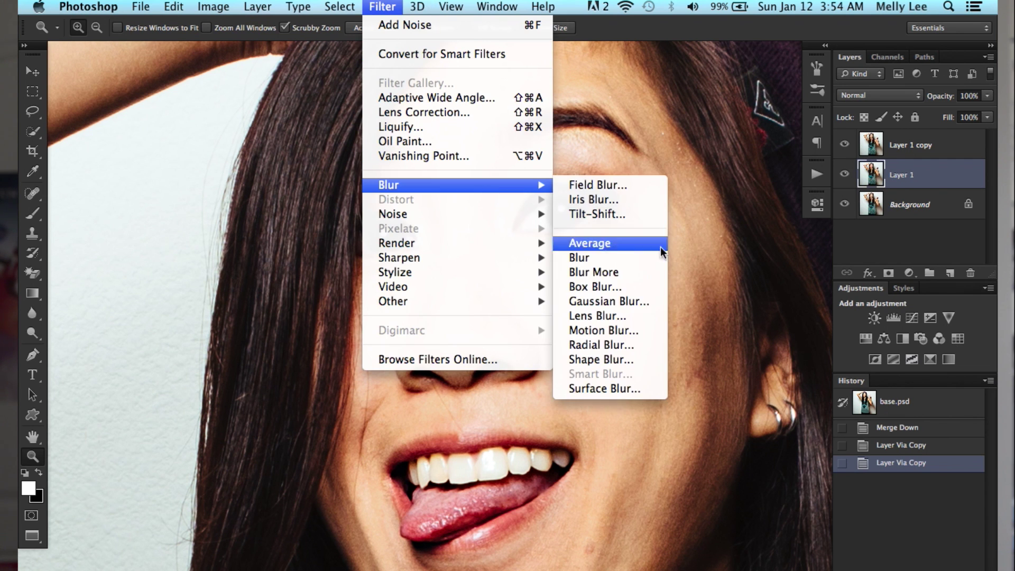
click(647, 299)
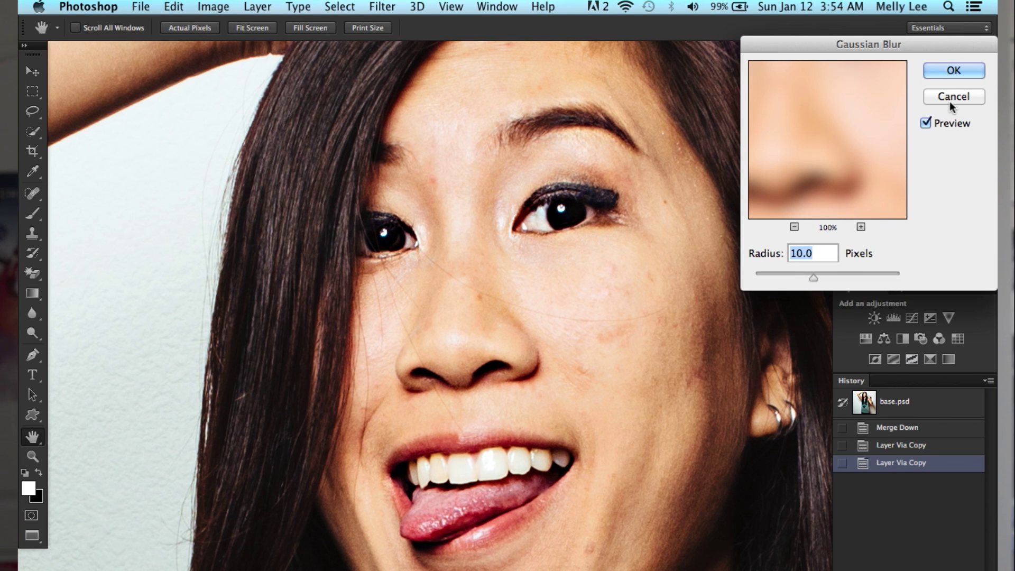
drag(819, 142, 696, 143)
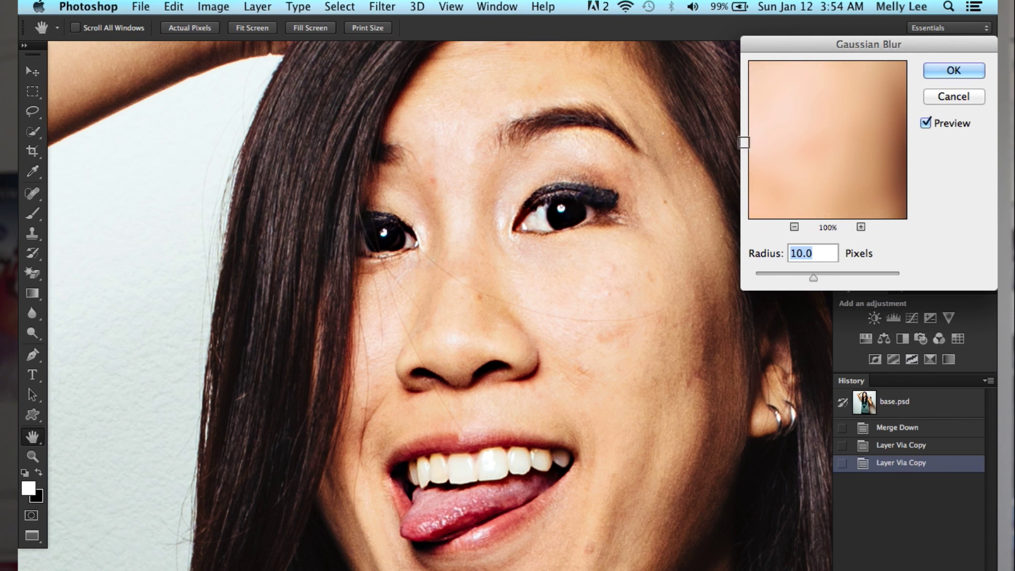
click(961, 72)
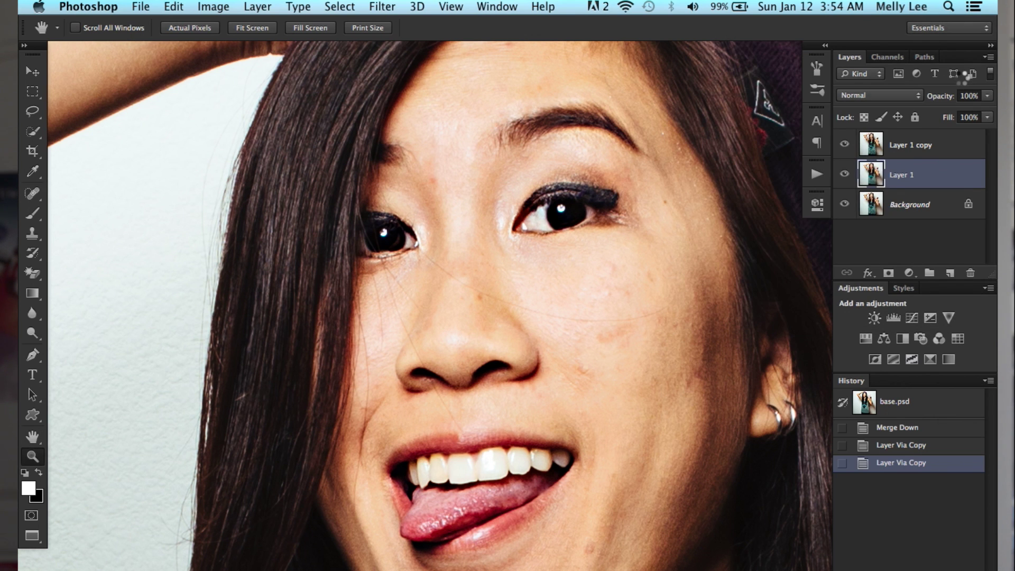
Use Apply Image on the top copy with Layer 1 as source, RGB channel, Subtract blending, 100% opacity, Scale 2 and Offset 128.
click(919, 148)
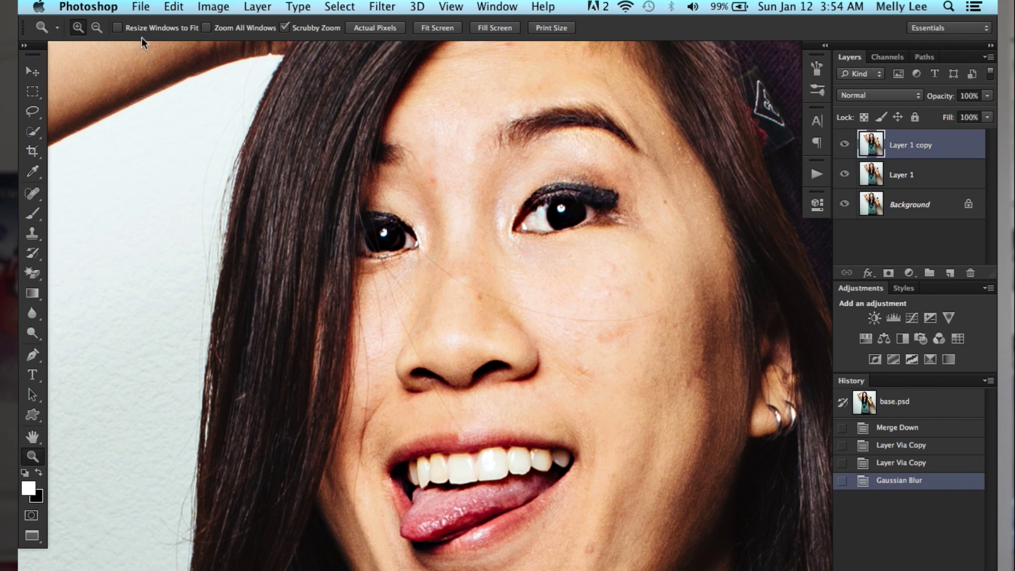
click(212, 5)
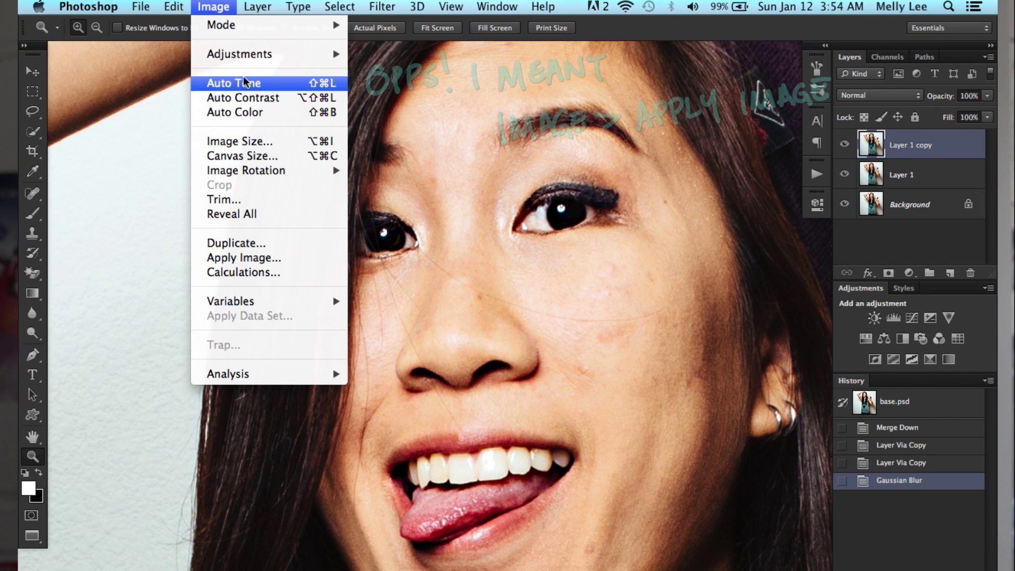
click(232, 257)
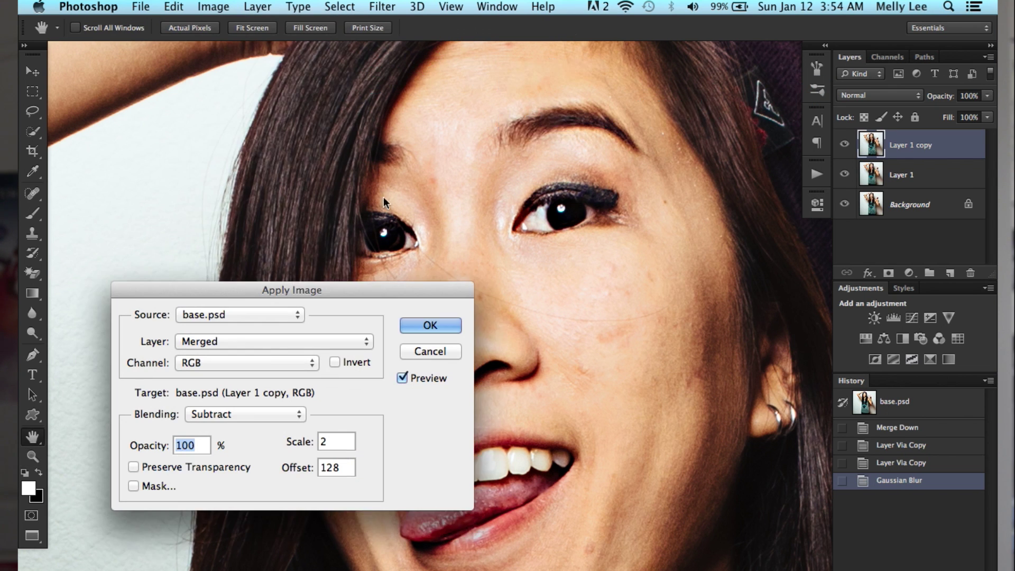
click(253, 343)
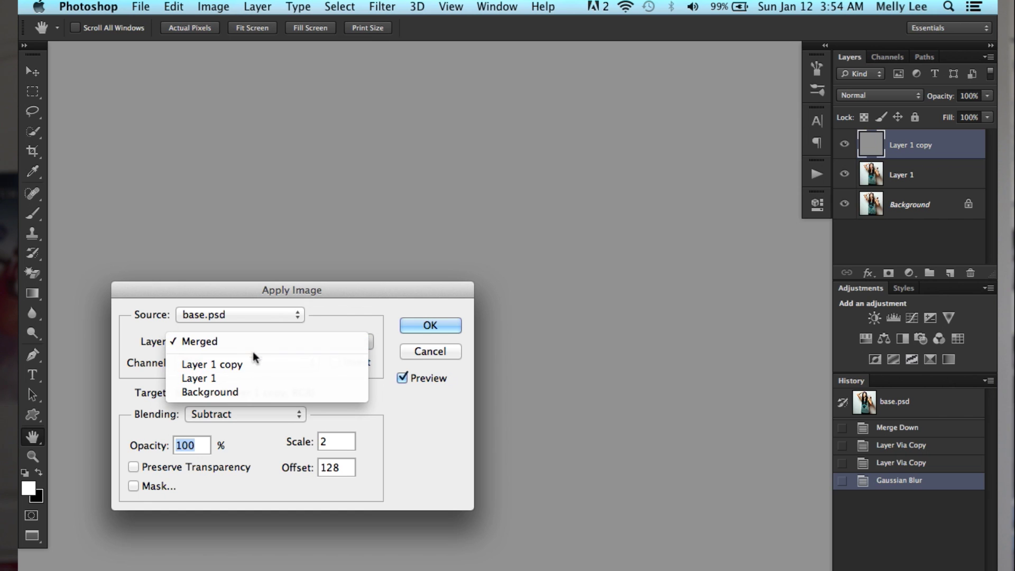
click(254, 378)
click(299, 414)
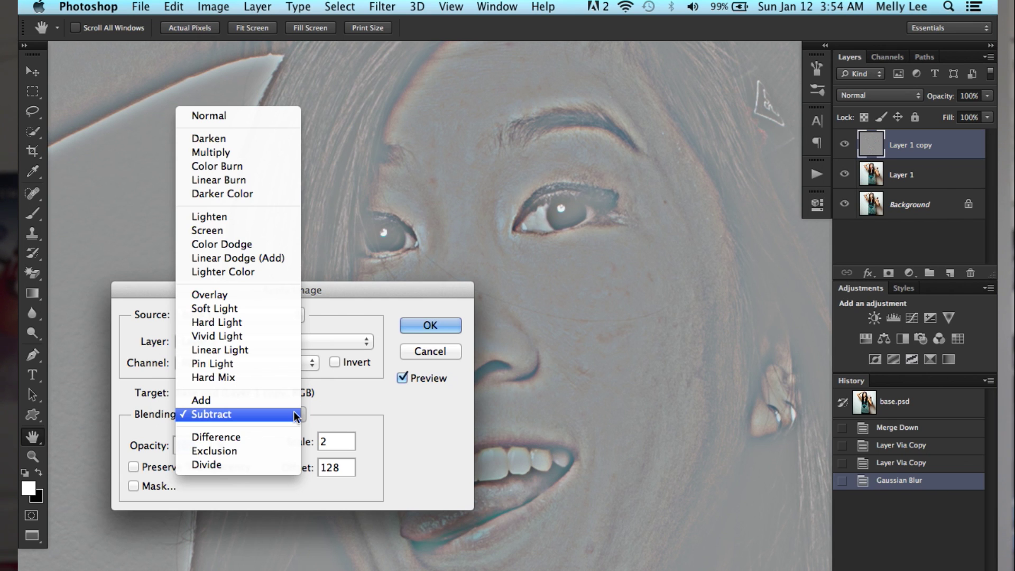
click(294, 415)
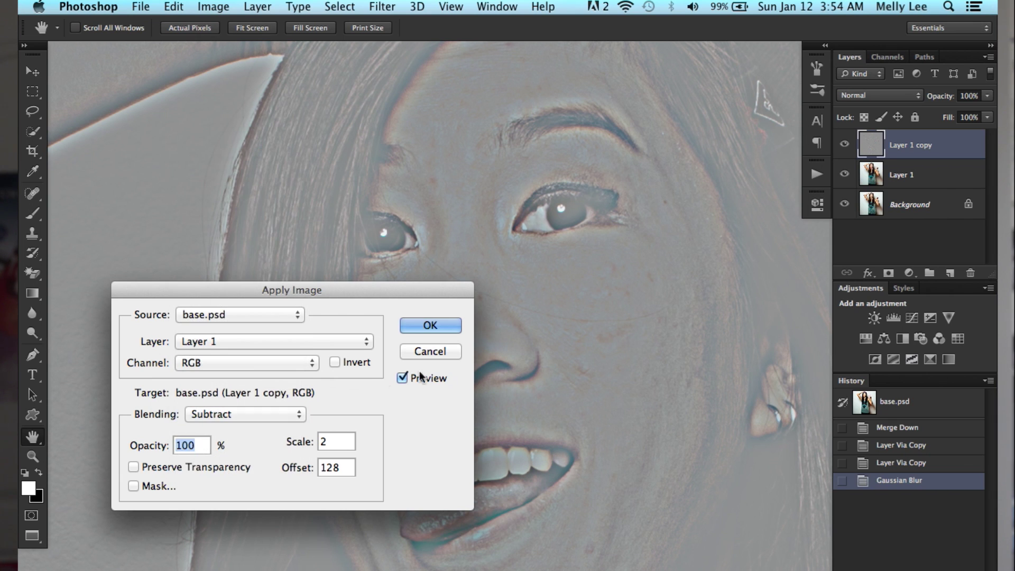
click(431, 325)
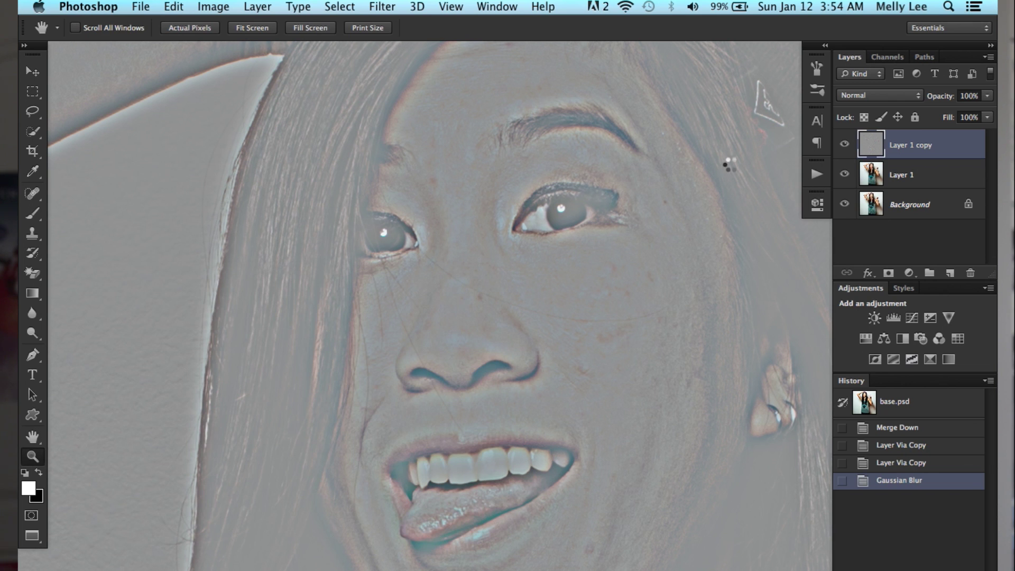
Set the blend mode of the top copy to Linear Light.
click(879, 95)
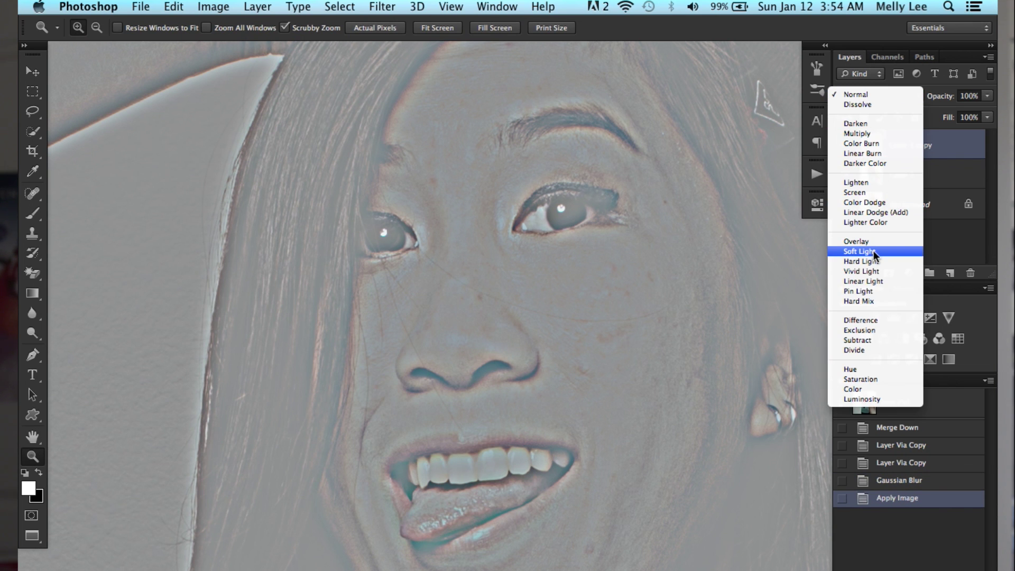
click(896, 282)
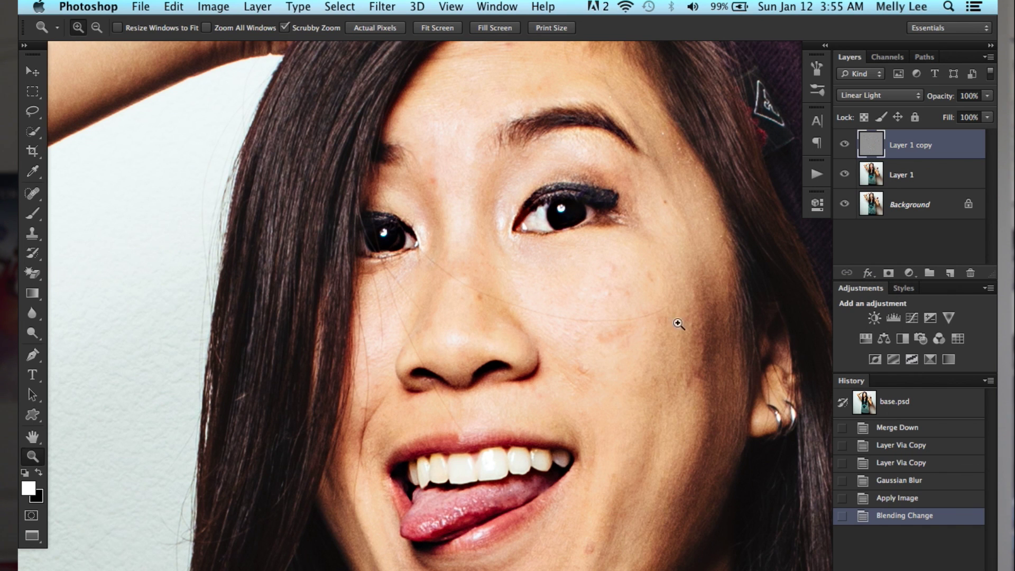
Clone clean skin texture over the cheek blemishes and the stray hair below the eye on Layer 1 copy.
key(s)
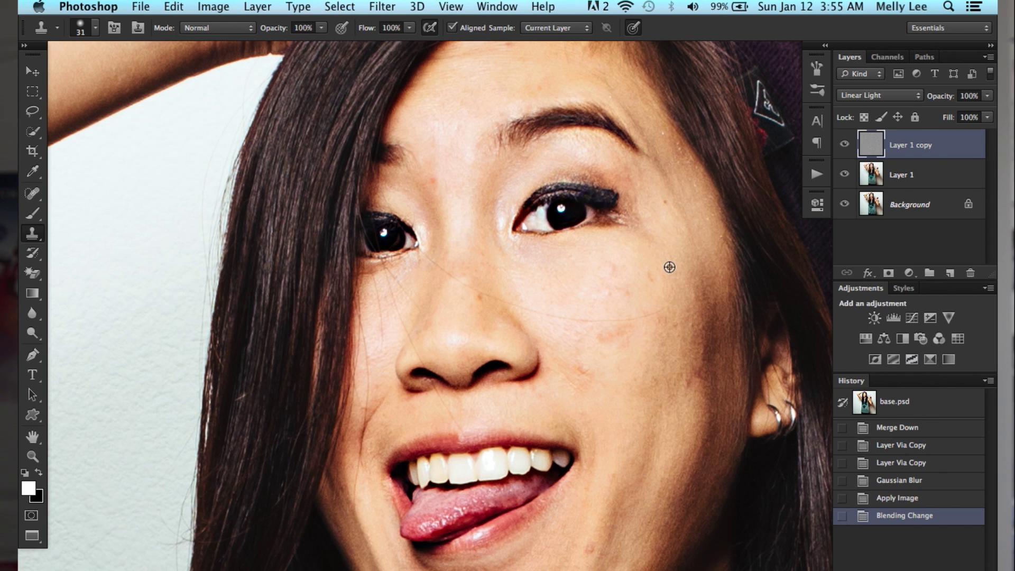
drag(668, 268, 650, 274)
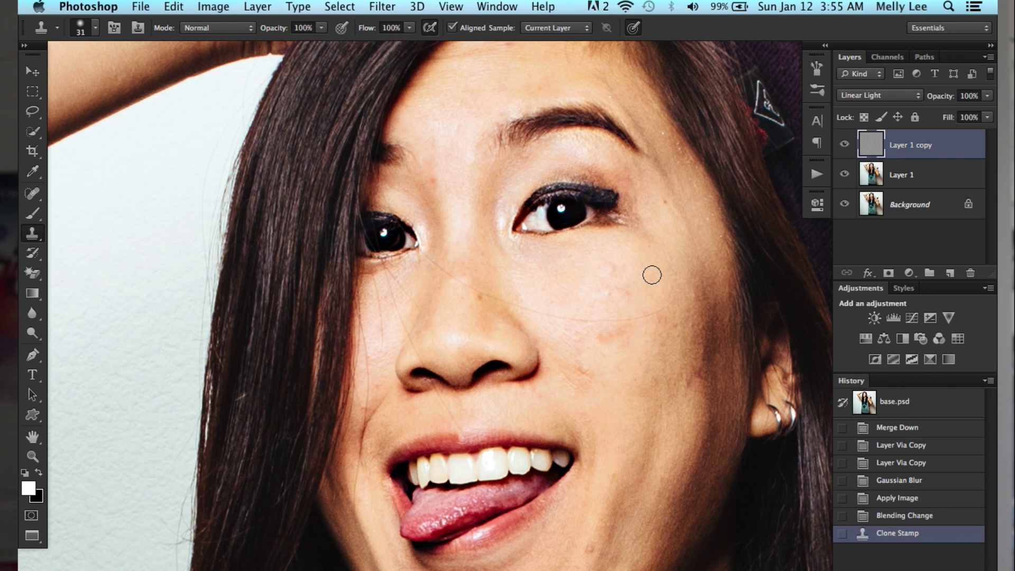
click(614, 270)
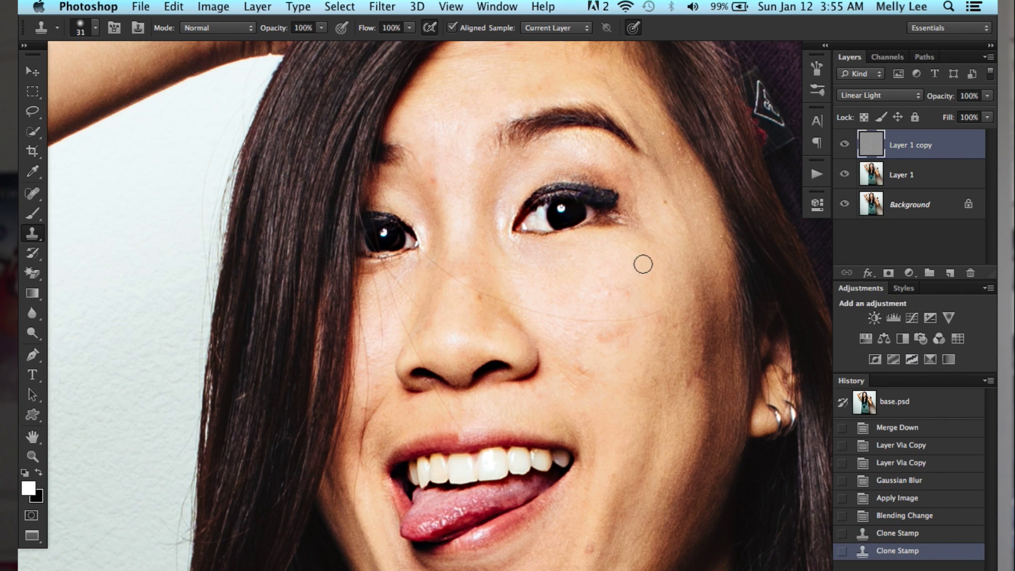
click(608, 263)
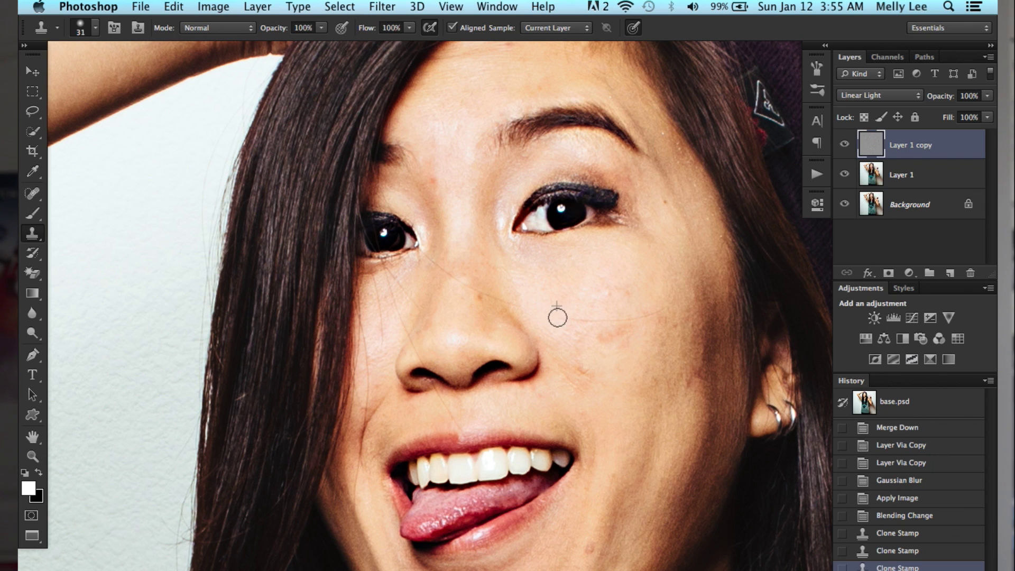
click(660, 315)
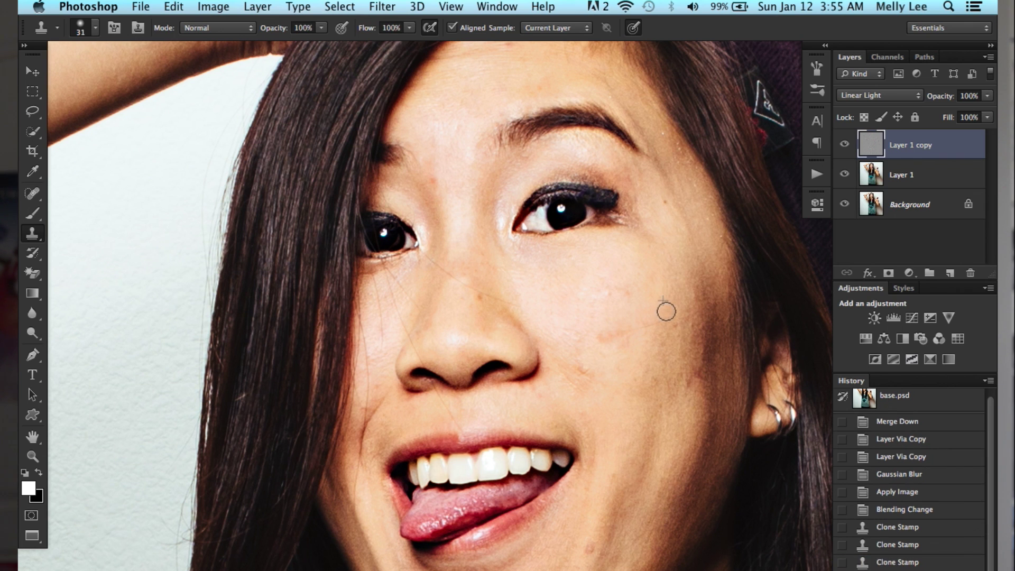
Set the Lasso tool's feather to 10 px and make Layer 1 the active layer.
key(l)
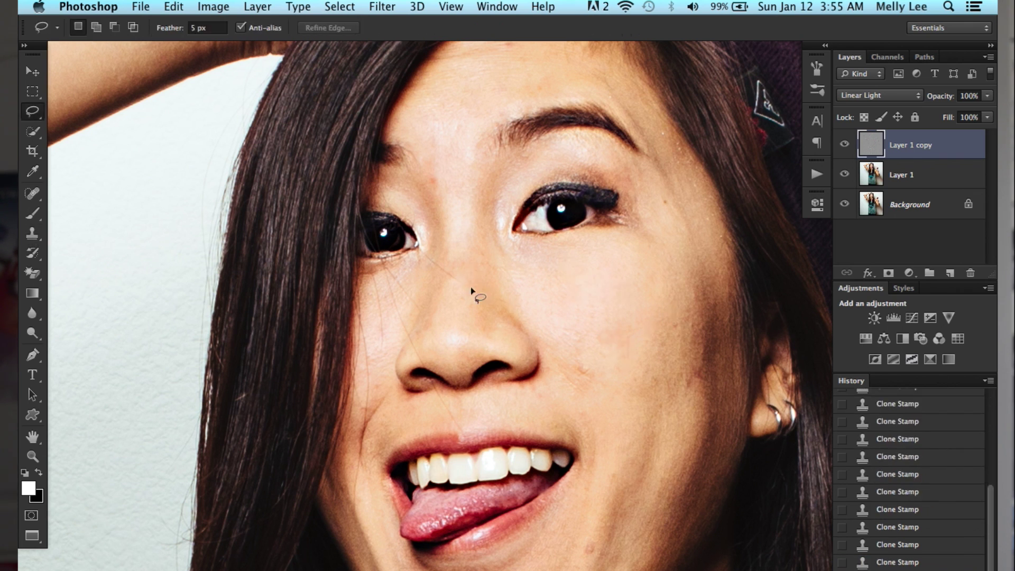
click(217, 28)
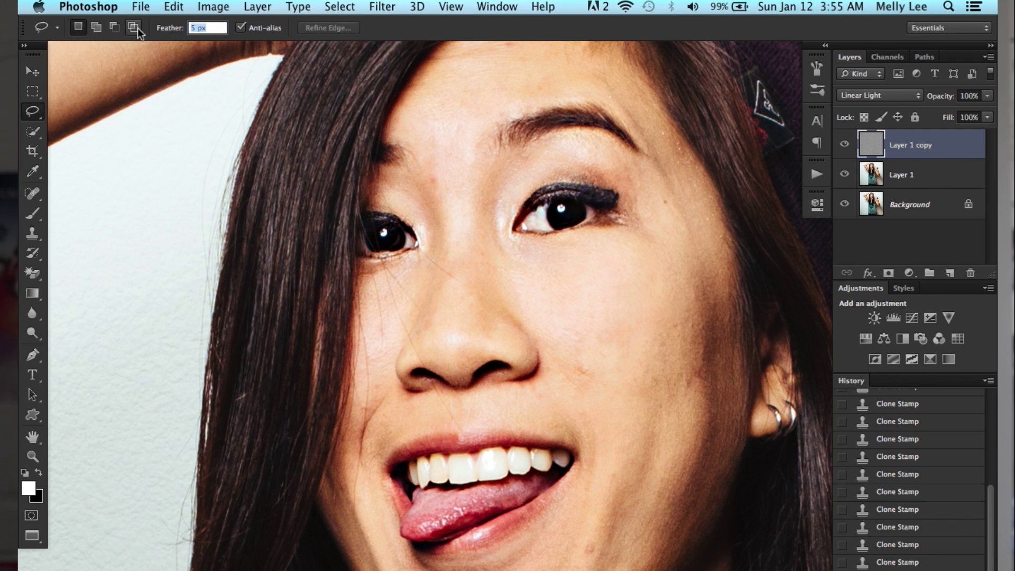
text(10)
key(Return)
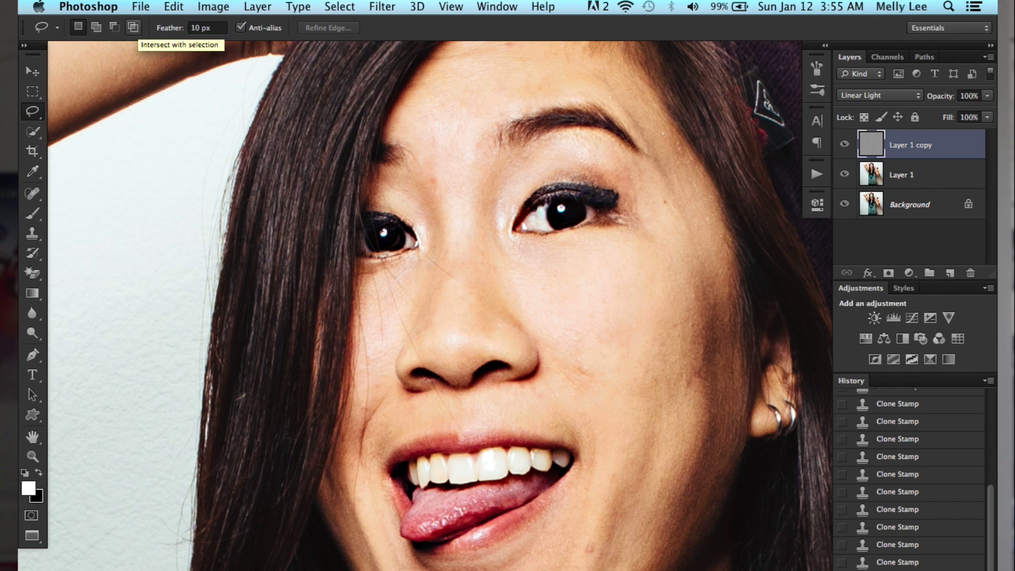
click(905, 175)
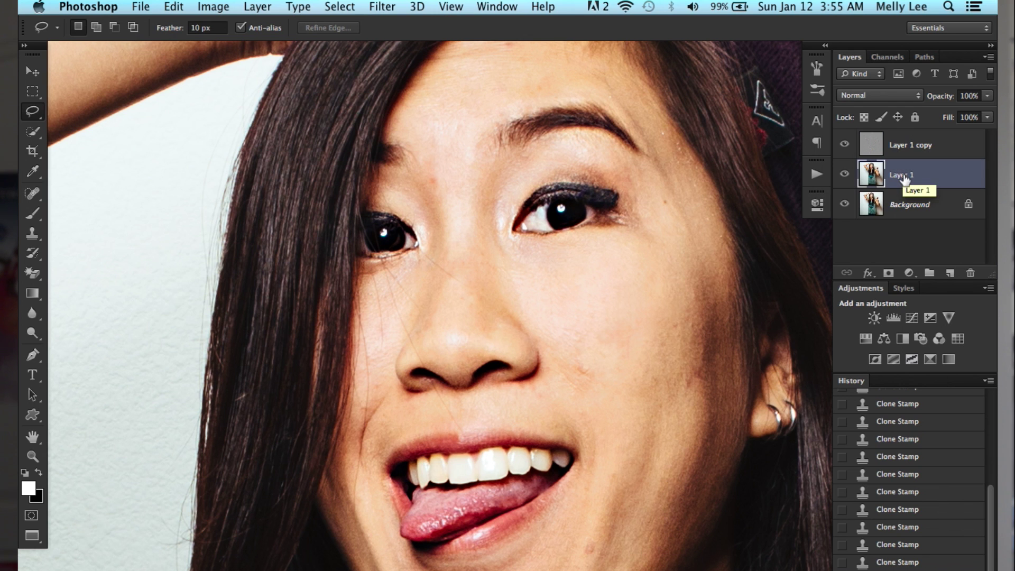
Lasso the cheek area below the eye, apply the last Gaussian Blur twice, and deselect.
mouse_move(612, 251)
mouse_down()
mouse_move(549, 300)
mouse_move(558, 331)
mouse_move(586, 360)
mouse_move(618, 368)
mouse_move(656, 354)
mouse_move(666, 317)
mouse_up()
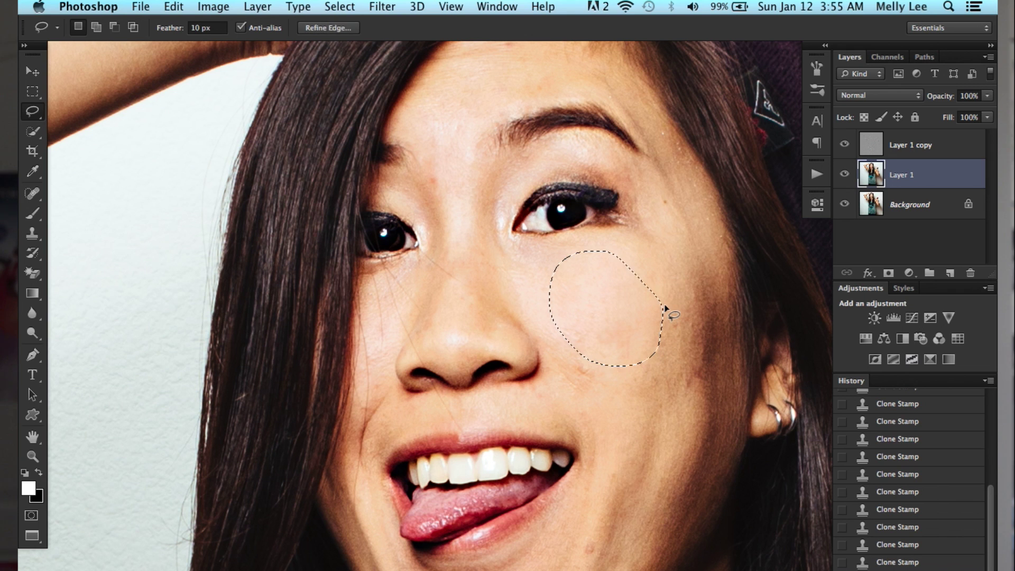
click(382, 7)
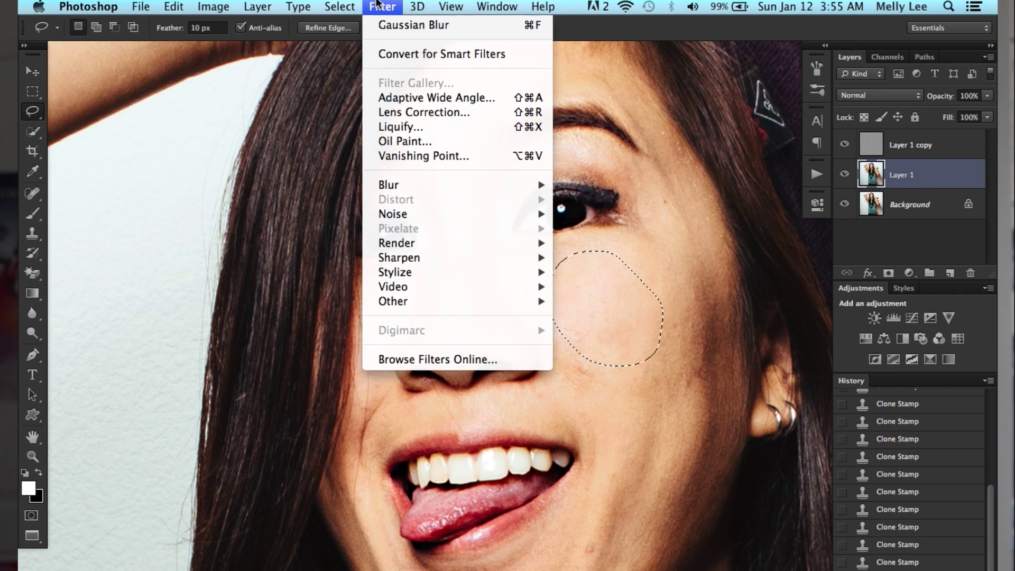
click(422, 24)
key(super+f)
key(super+d)
Lasso the outer cheek area toward the ear, blur it twice with the last Gaussian Blur, and deselect.
mouse_move(659, 353)
mouse_down()
mouse_move(665, 283)
mouse_move(707, 251)
mouse_move(730, 312)
mouse_move(728, 386)
mouse_move(693, 420)
mouse_up()
key(super+f)
key(super+f)
key(super+d)
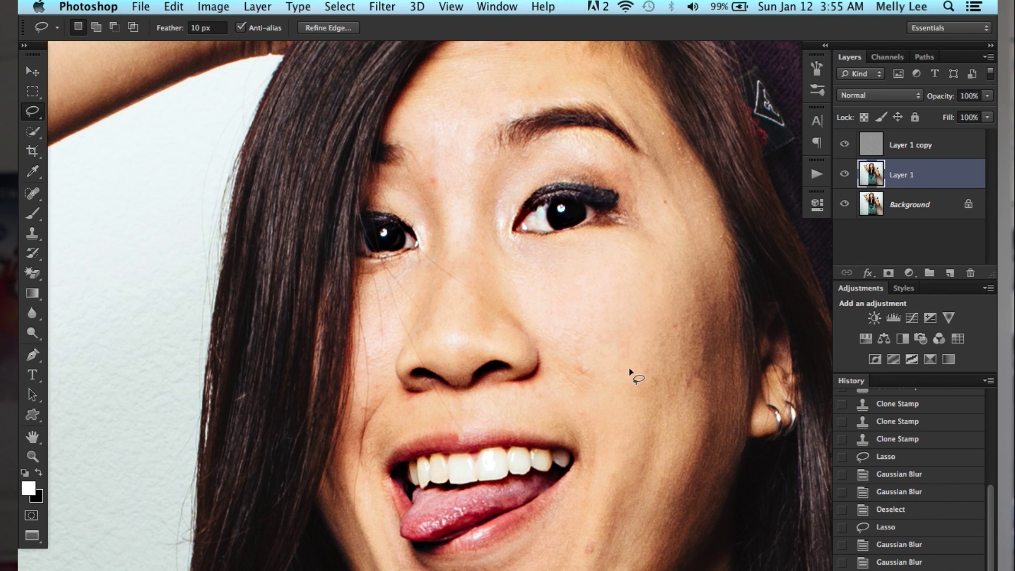
Lasso the blemish on the lower cheek between the nose and mouth corner and apply the last Gaussian Blur twice.
scroll(634, 374, down, 3)
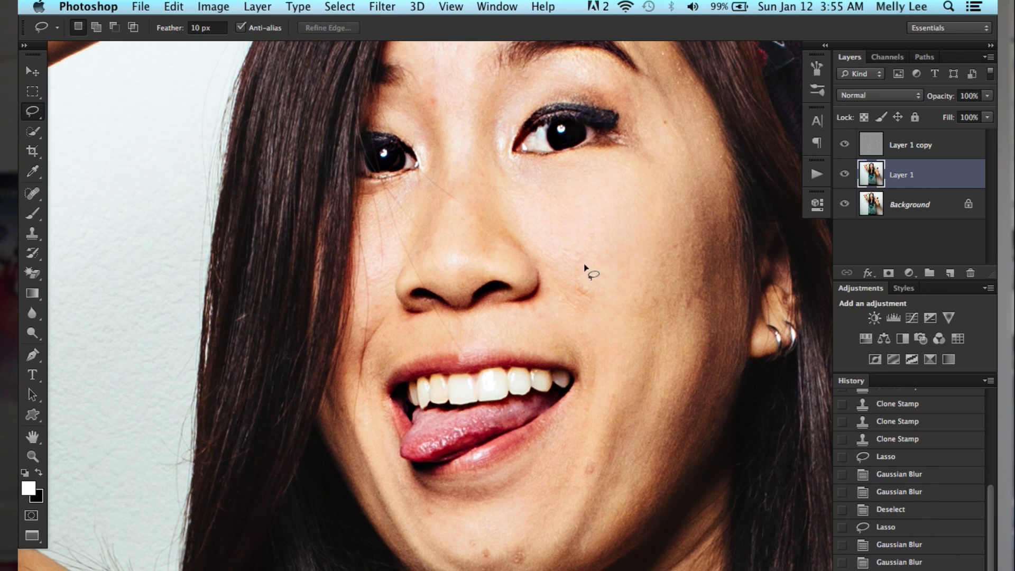
drag(609, 324, 632, 294)
key(super+f)
key(super+f)
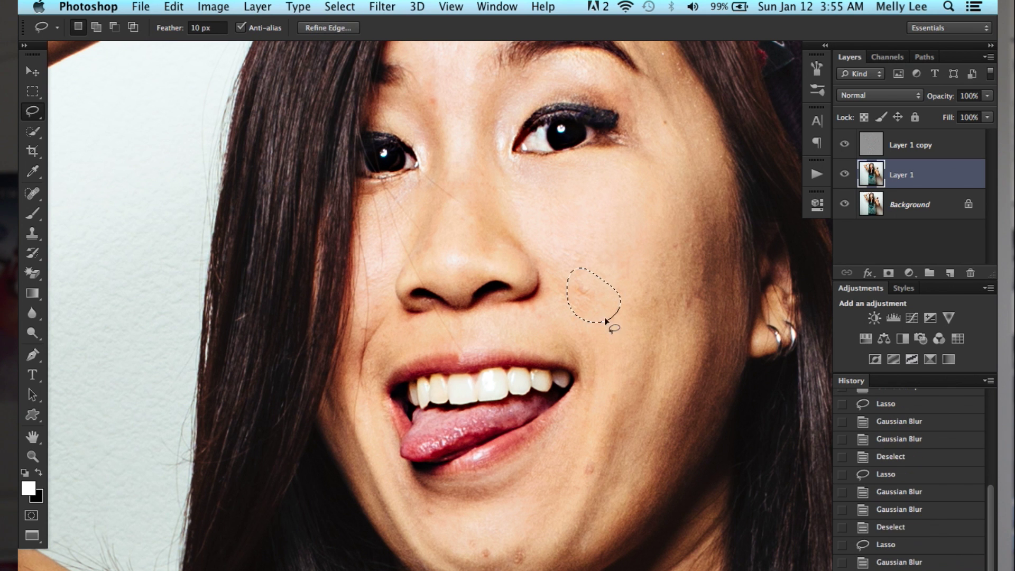
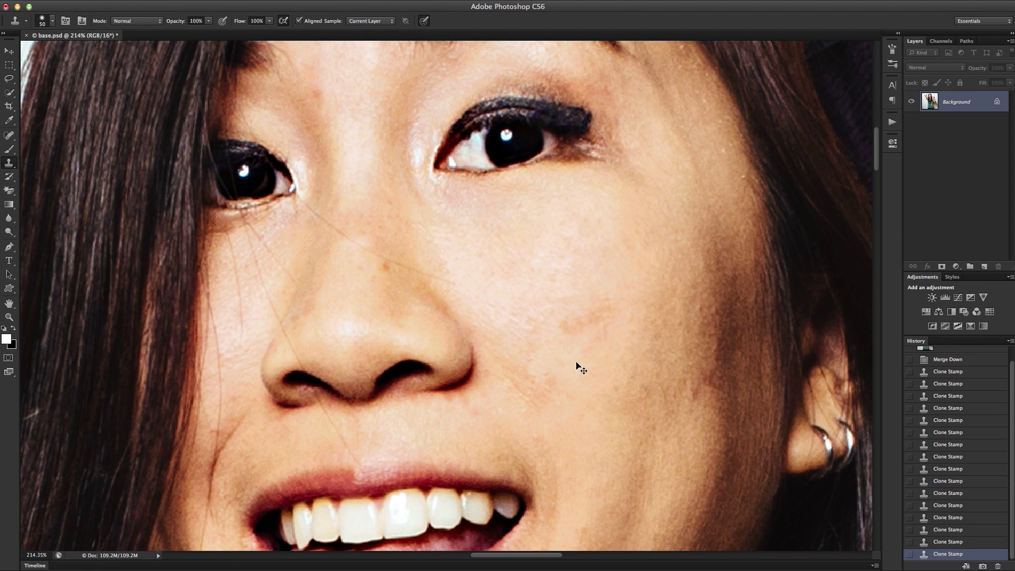
Undo the last few clone strokes and clone over the mark on the cheek beside the nostril.
key(super+z)
key(alt+super+z)
key(alt+super+z)
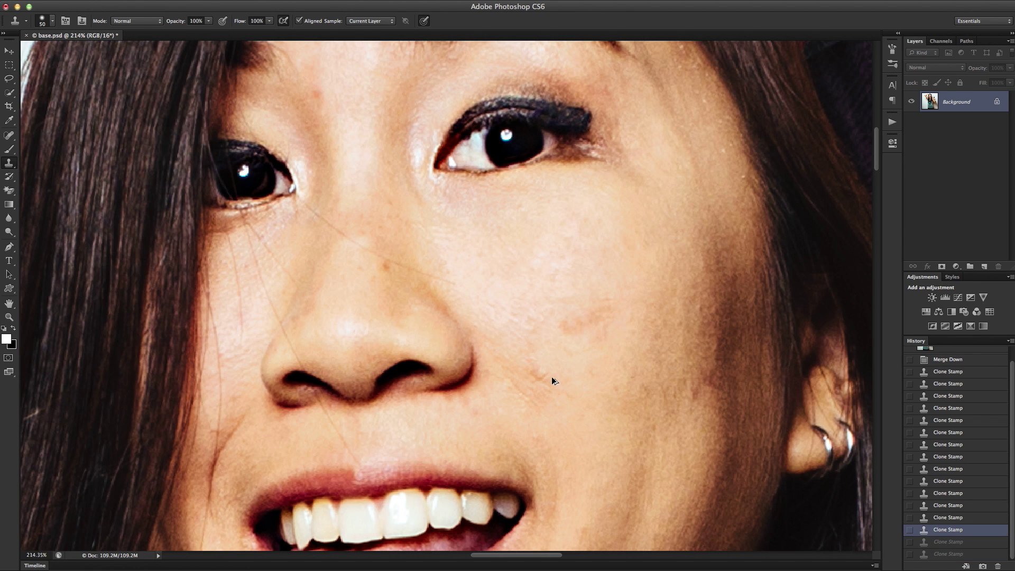
drag(536, 376, 541, 378)
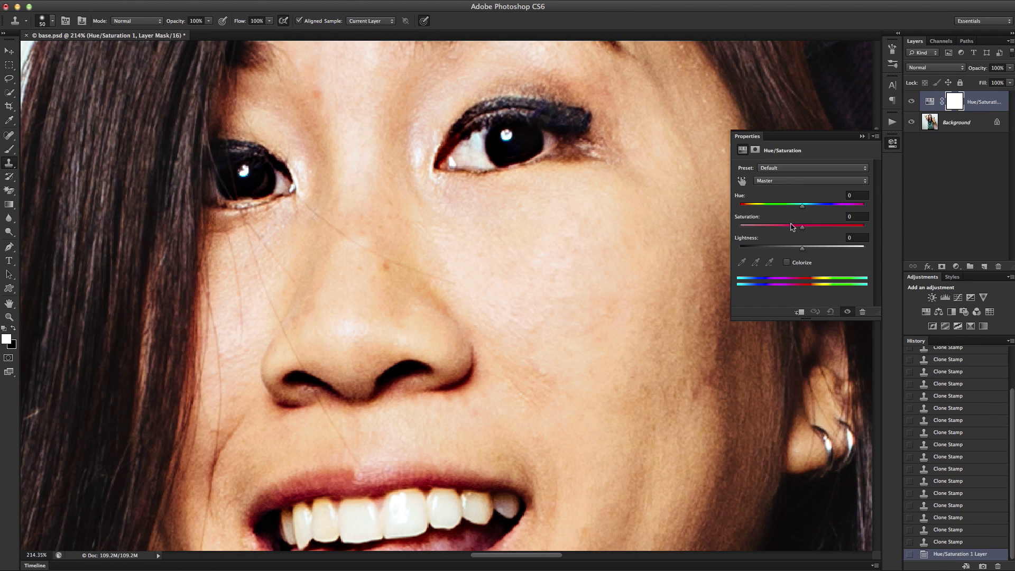
Add a Hue/Saturation layer at saturation -100 and a Curves layer with a steep S-shaped contrast curve above it.
drag(801, 228, 734, 237)
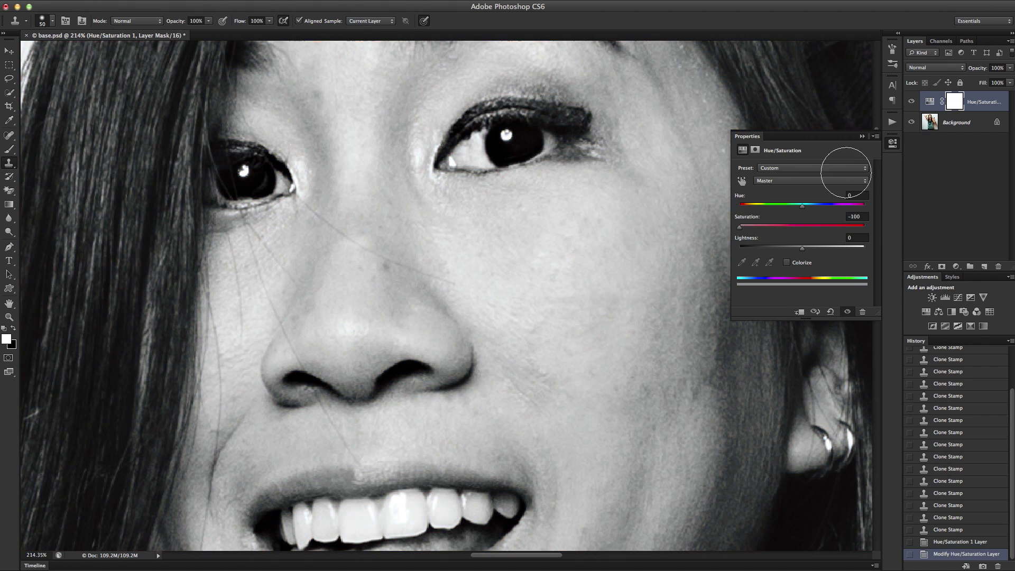
click(862, 136)
click(957, 298)
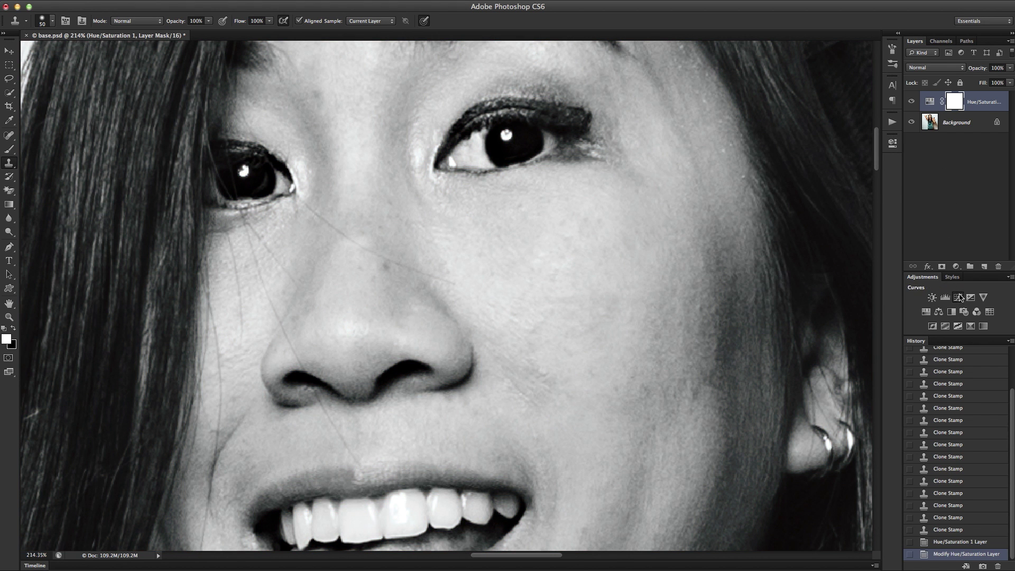
drag(842, 215, 841, 206)
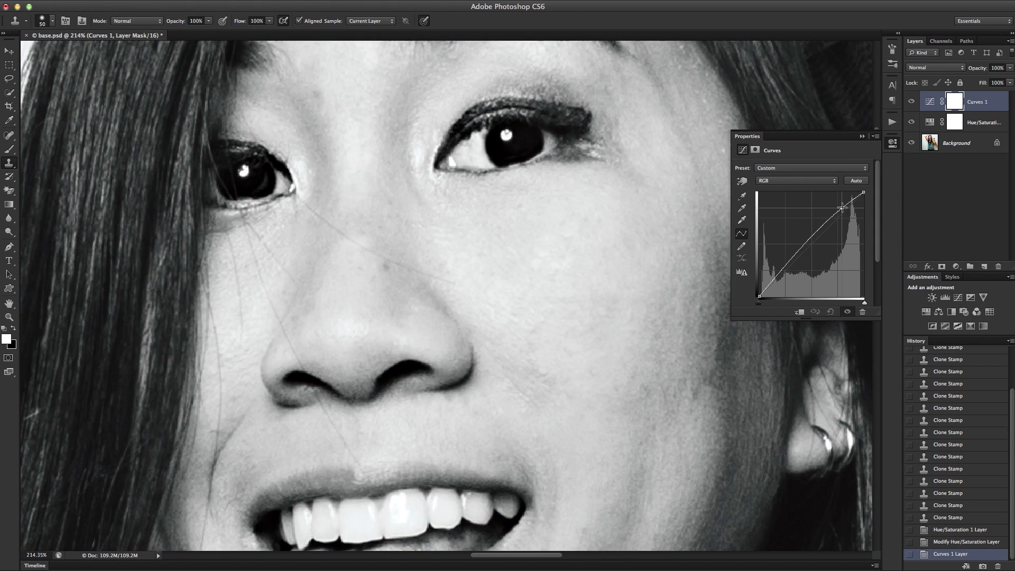
drag(786, 268, 795, 282)
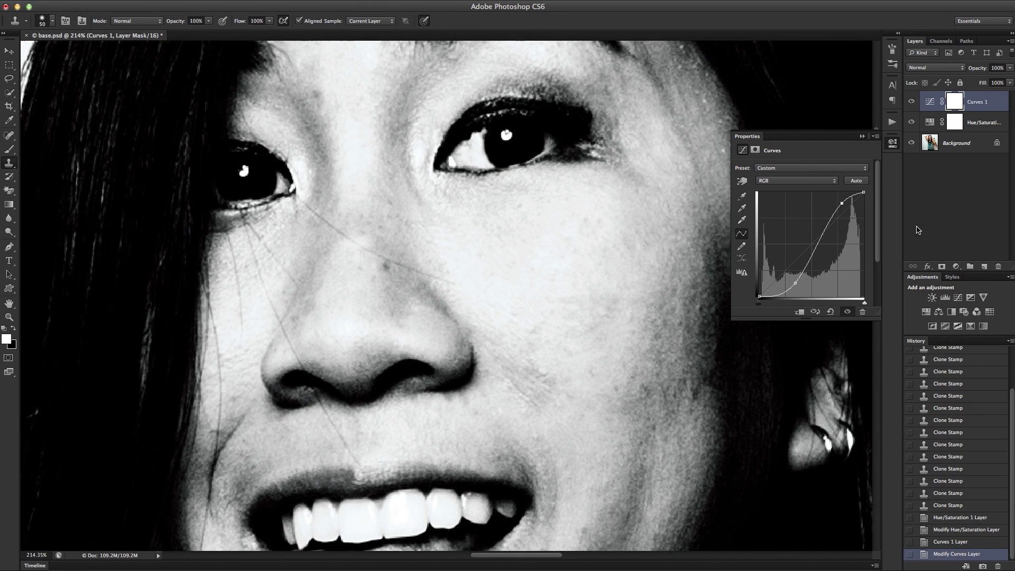
Add a Curves layer named burn, pull its midtones down to darken the image, and invert its mask to black.
click(957, 298)
double_click(966, 107)
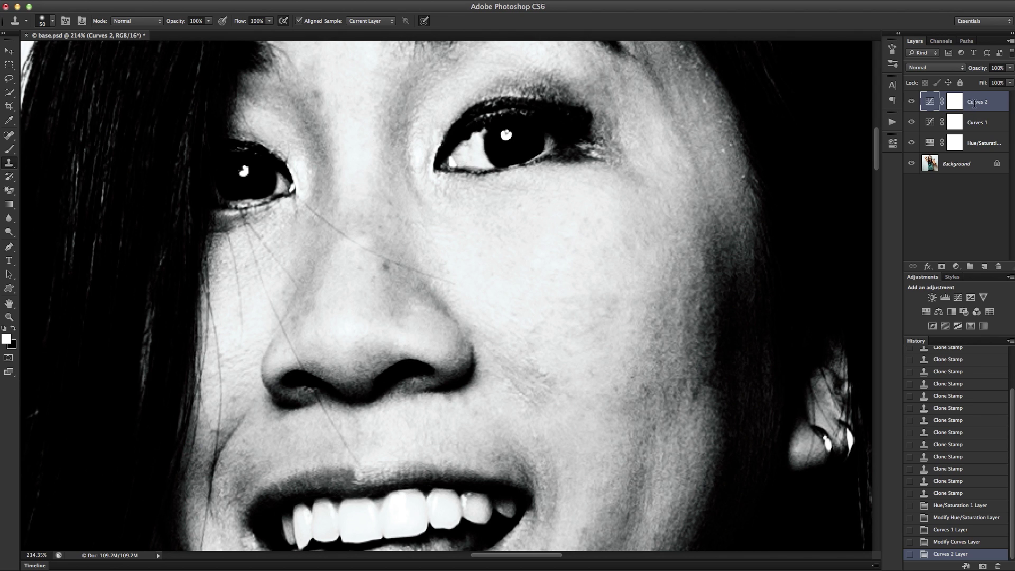
text(burn)
key(Return)
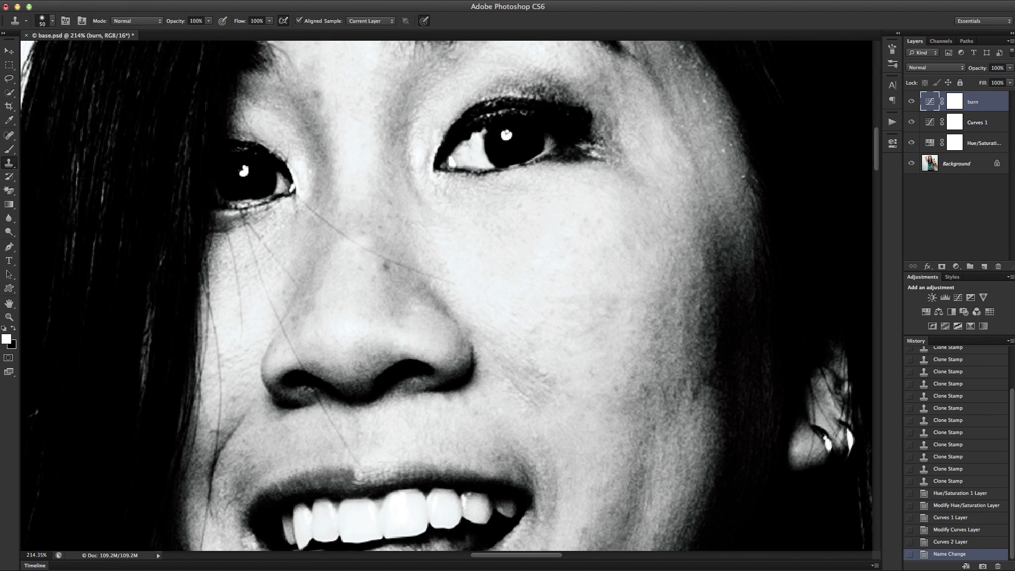
double_click(930, 101)
drag(811, 244, 826, 243)
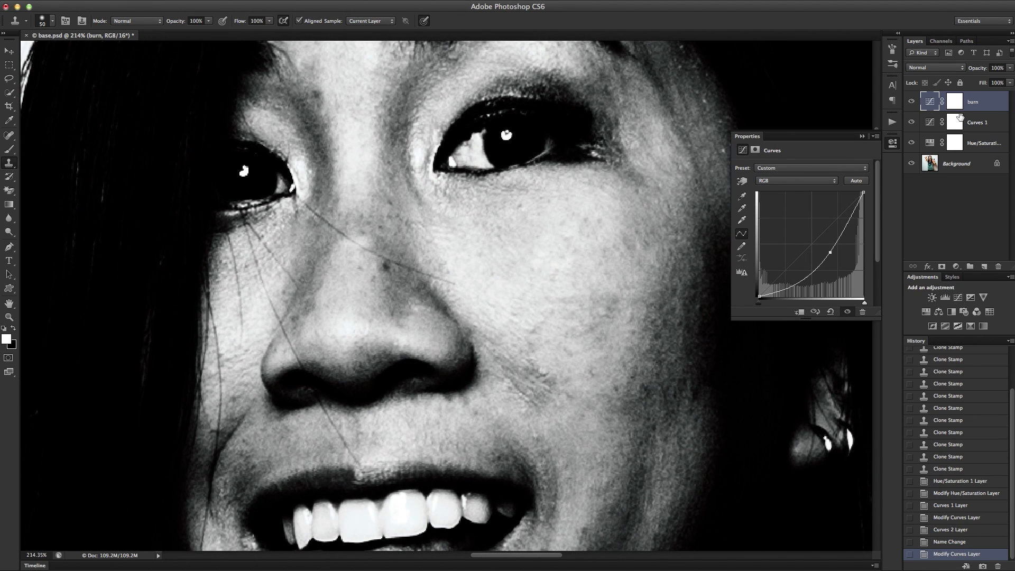
key(super+i)
Add a Curves layer named dodge, raise its midtones to brighten the image, and invert its mask to black.
click(957, 298)
double_click(970, 102)
text(dodge)
key(Return)
double_click(935, 101)
drag(817, 240, 808, 223)
click(959, 104)
key(super+i)
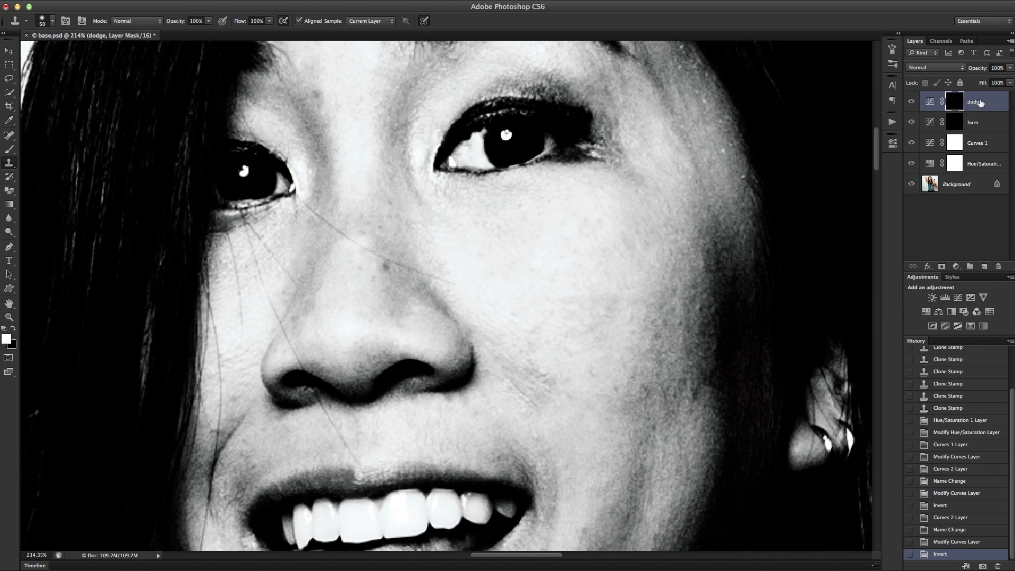
Place the dodge and burn layers beneath the two contrast-check layers and group Curves 1 and Hue/Saturation as check.
shift+click(980, 122)
drag(980, 122, 982, 173)
click(980, 105)
click(977, 125)
shift+click(977, 102)
key(super+g)
double_click(948, 97)
text(check)
key(Return)
Make the dodge layer's mask active and ready a 28 px Brush for painting.
click(920, 116)
key(b)
drag(653, 266, 660, 265)
click(923, 97)
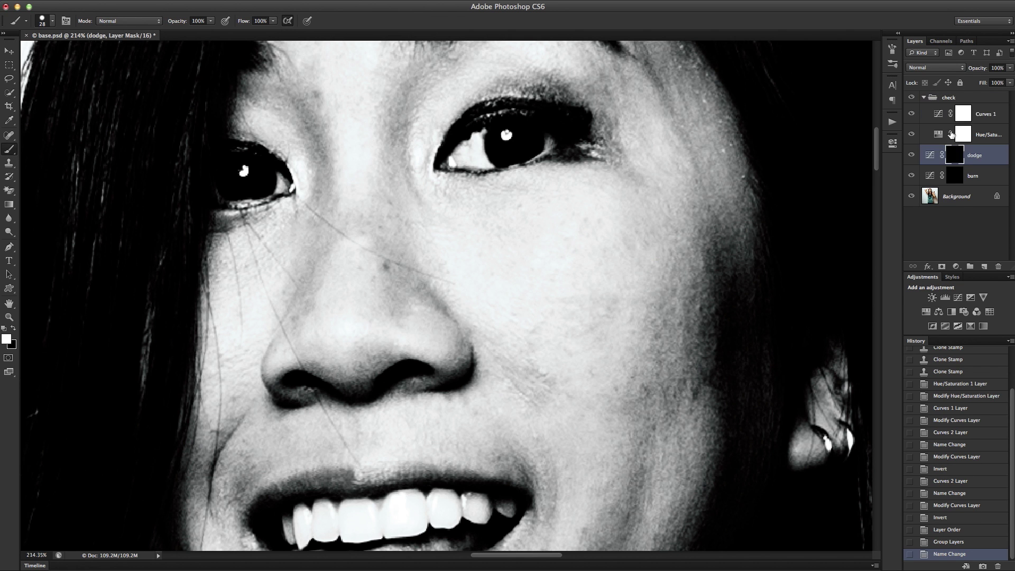
double_click(938, 113)
drag(797, 276, 818, 281)
click(976, 155)
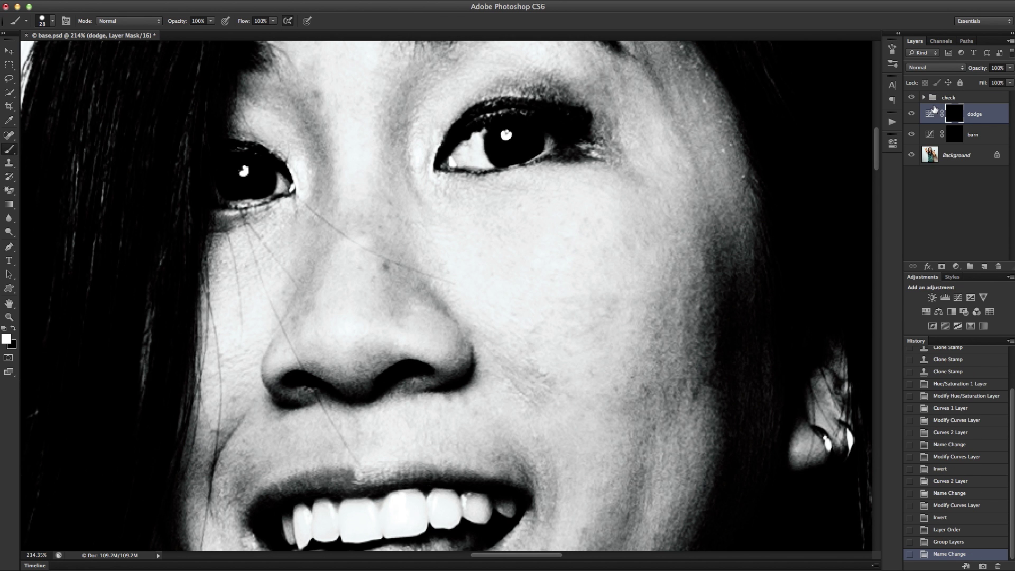
Darken the shadows in the check group's Curves layer for stronger contrast and make the dodge layer active.
click(923, 97)
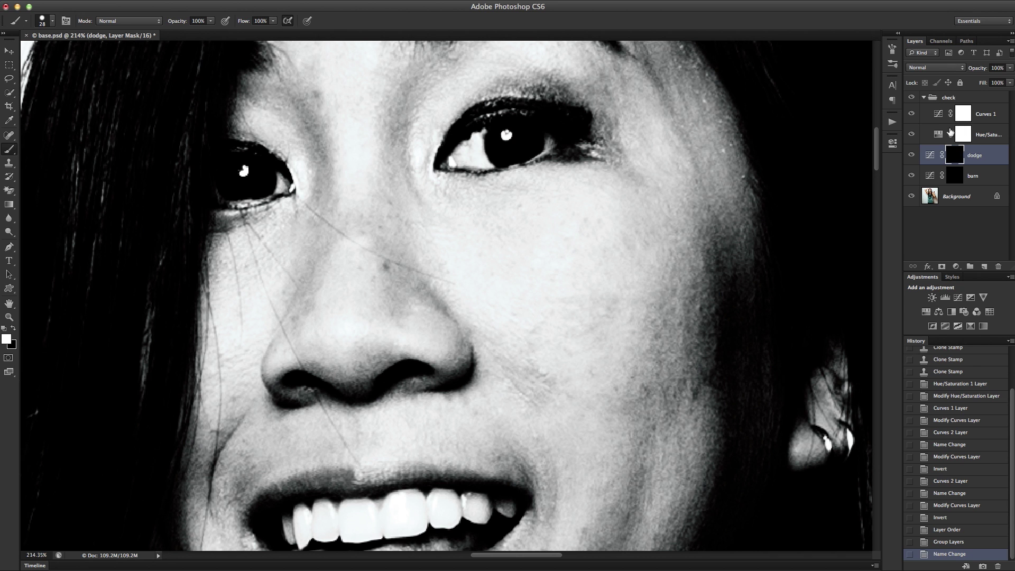
double_click(939, 114)
drag(800, 280, 815, 278)
click(892, 142)
click(975, 155)
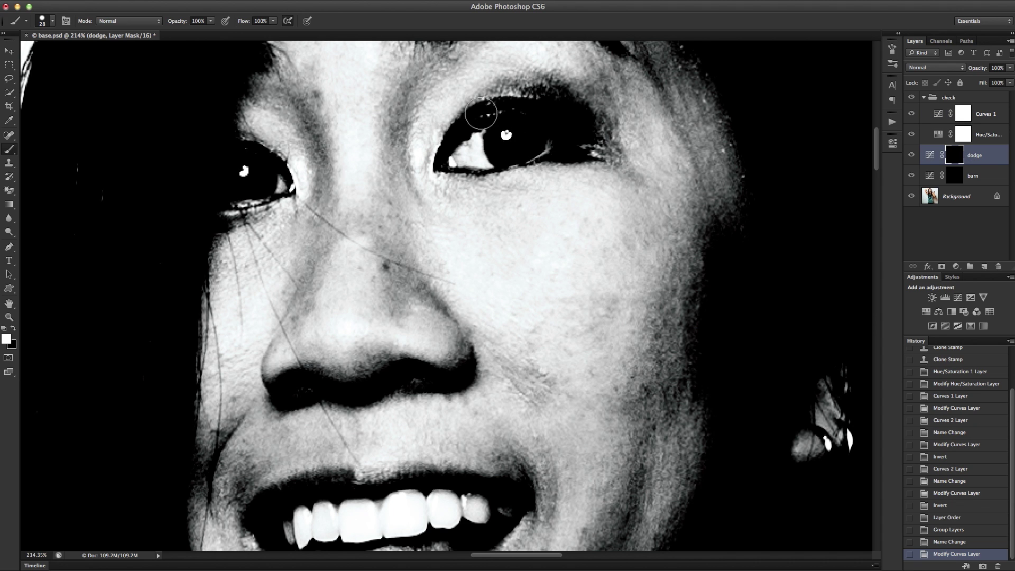
Set the brush flow to 22% with pressure-controlled opacity and dodge dark patches on the outer cheek below the eye.
click(273, 21)
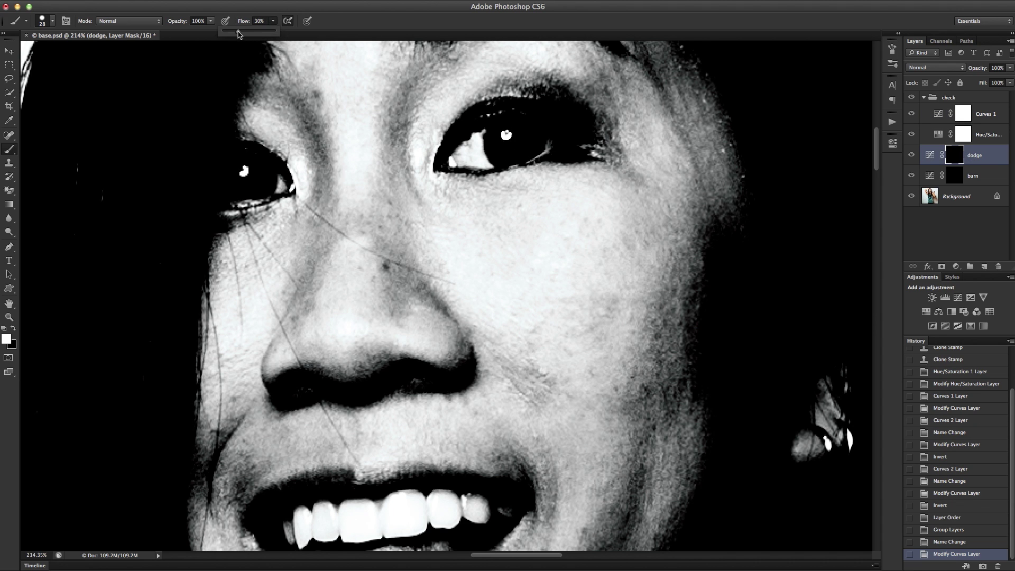
click(228, 23)
drag(632, 244, 626, 229)
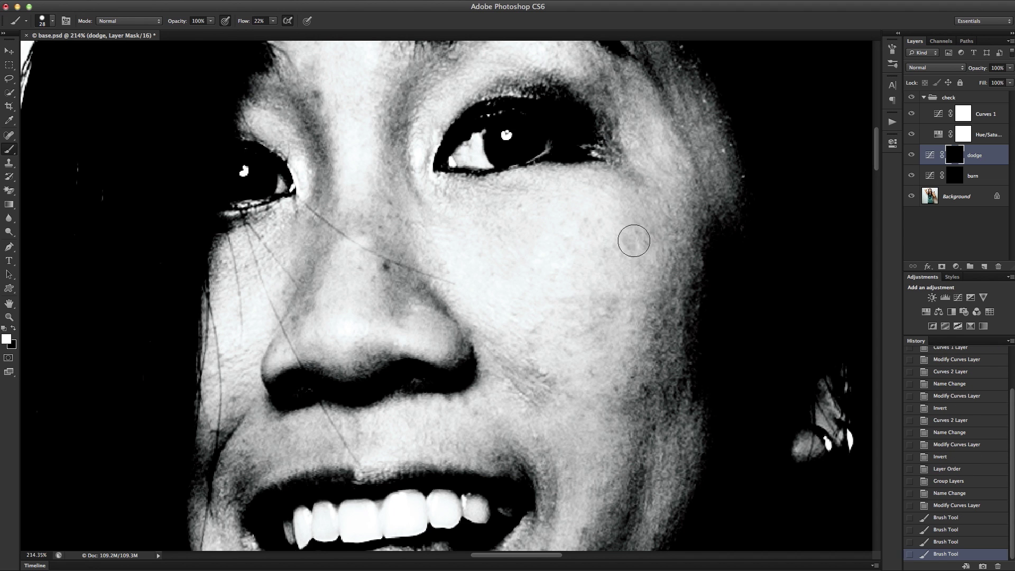
mouse_move(624, 236)
mouse_down()
mouse_move(629, 227)
mouse_move(622, 236)
mouse_move(636, 249)
mouse_up()
click(634, 242)
click(632, 248)
click(621, 222)
click(587, 236)
Dodge the dark patches across the middle of the cheek and the mark beside the nostril.
drag(632, 297, 641, 297)
click(615, 306)
click(624, 238)
click(663, 306)
click(558, 303)
click(528, 372)
mouse_move(529, 372)
mouse_down()
mouse_move(490, 356)
mouse_move(550, 386)
mouse_up()
drag(552, 376, 528, 269)
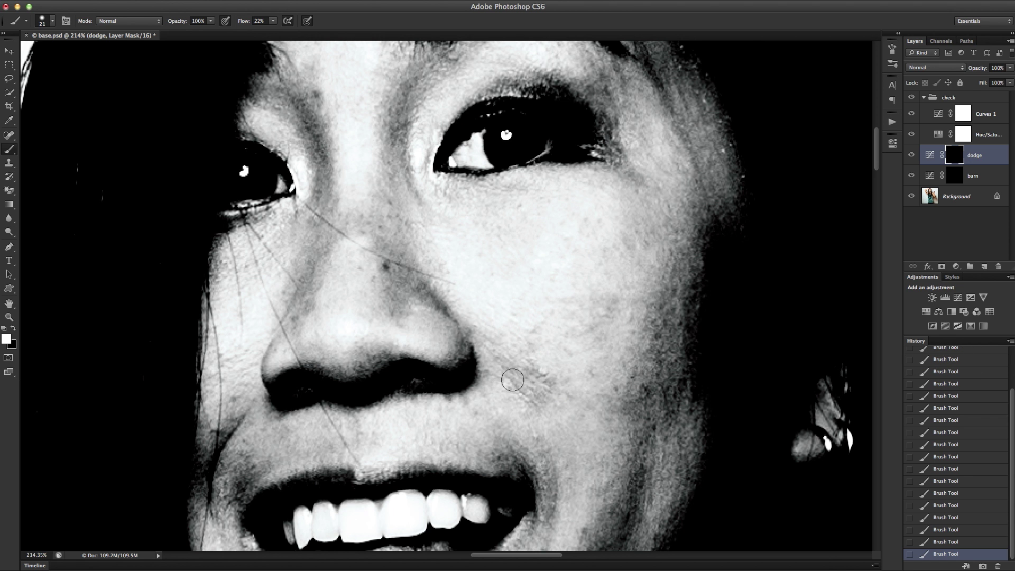
Hide the check group and group the dodge and burn layers together.
click(924, 97)
click(911, 97)
shift+click(931, 136)
key(super+g)
click(923, 110)
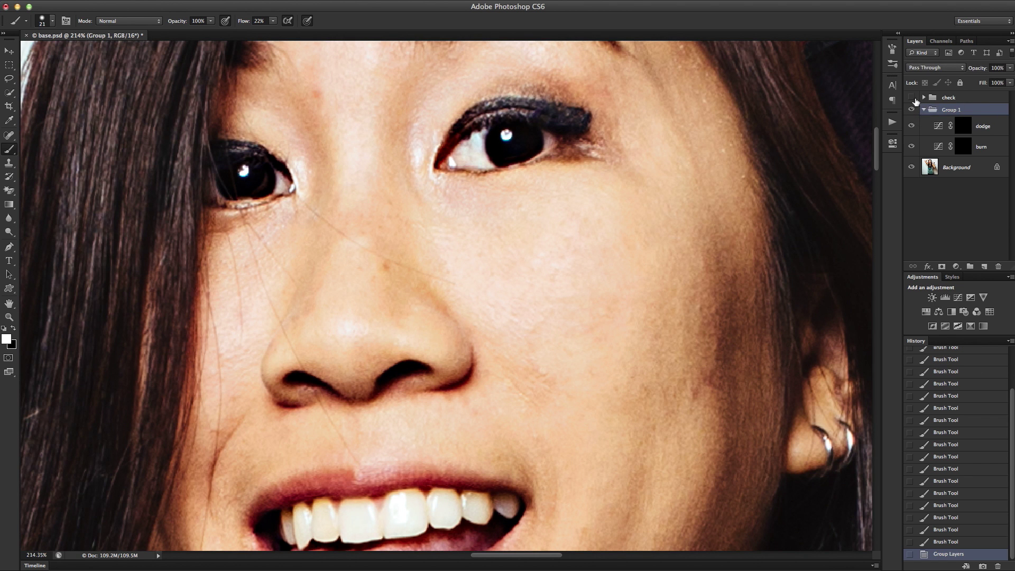
Show the check group again and brush more white on the dodge mask over the dark marks beside the nostril.
click(963, 126)
click(911, 97)
click(520, 351)
mouse_move(533, 382)
mouse_down()
mouse_move(511, 379)
mouse_move(548, 380)
mouse_up()
mouse_move(342, 215)
mouse_down()
mouse_move(370, 214)
mouse_move(344, 216)
mouse_up()
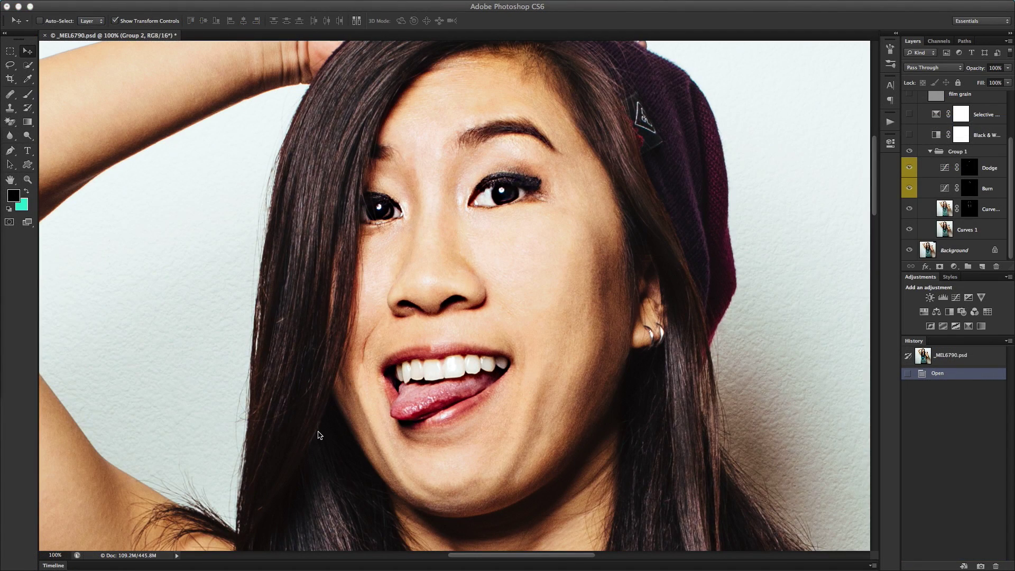
Toggle Group 1 to compare the color portrait before and after the skin retouching.
click(911, 155)
click(911, 153)
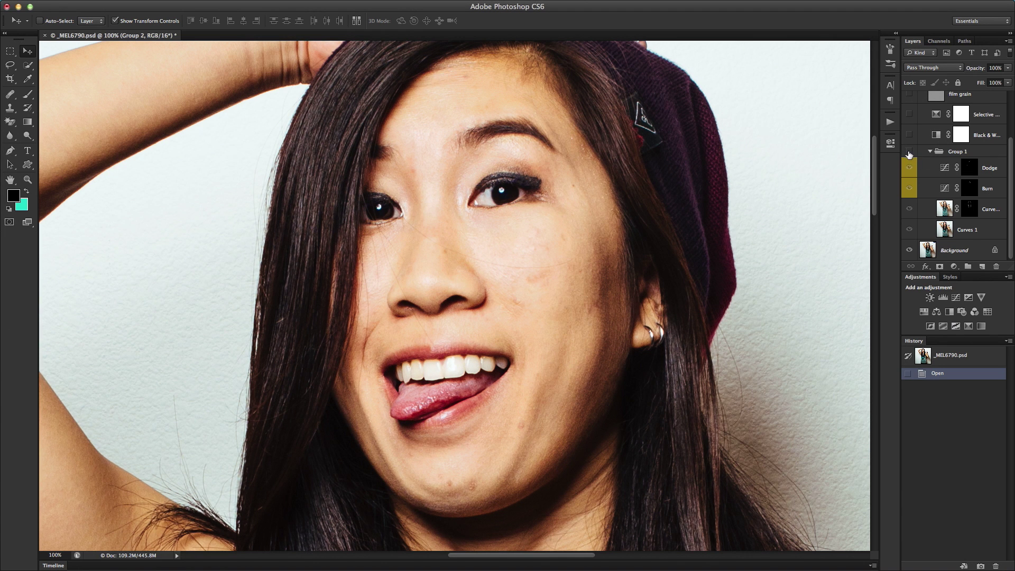
click(909, 154)
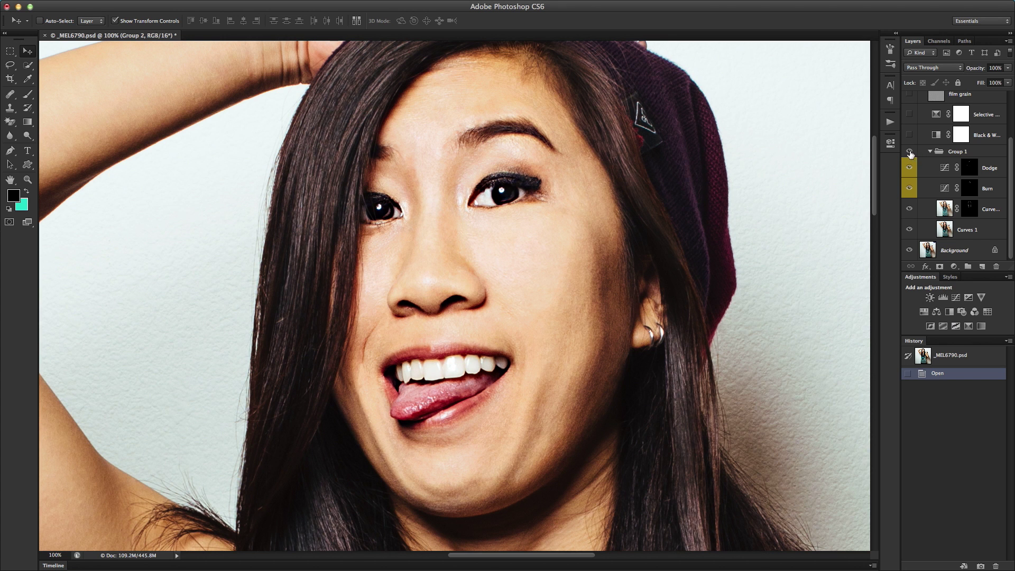
click(910, 153)
click(909, 153)
Show the Sat Check and Curve Check layers to view the portrait in high-contrast black and white.
drag(1006, 152, 1005, 97)
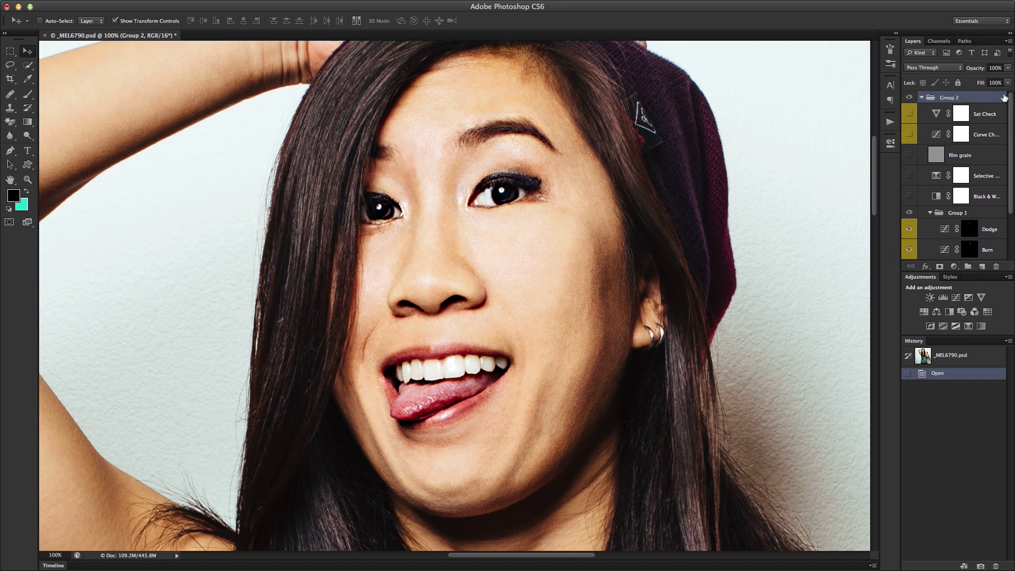
click(910, 115)
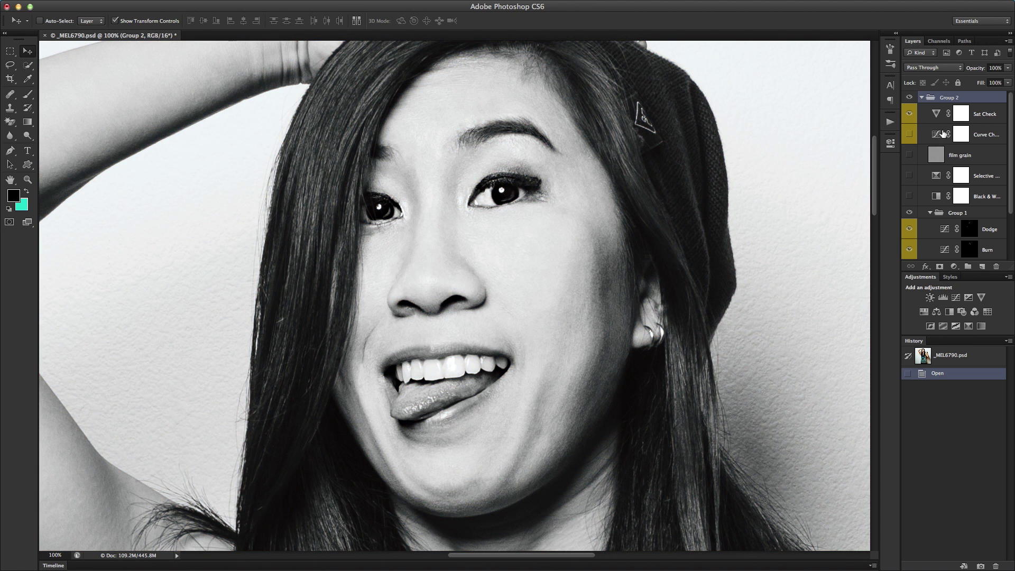
click(910, 135)
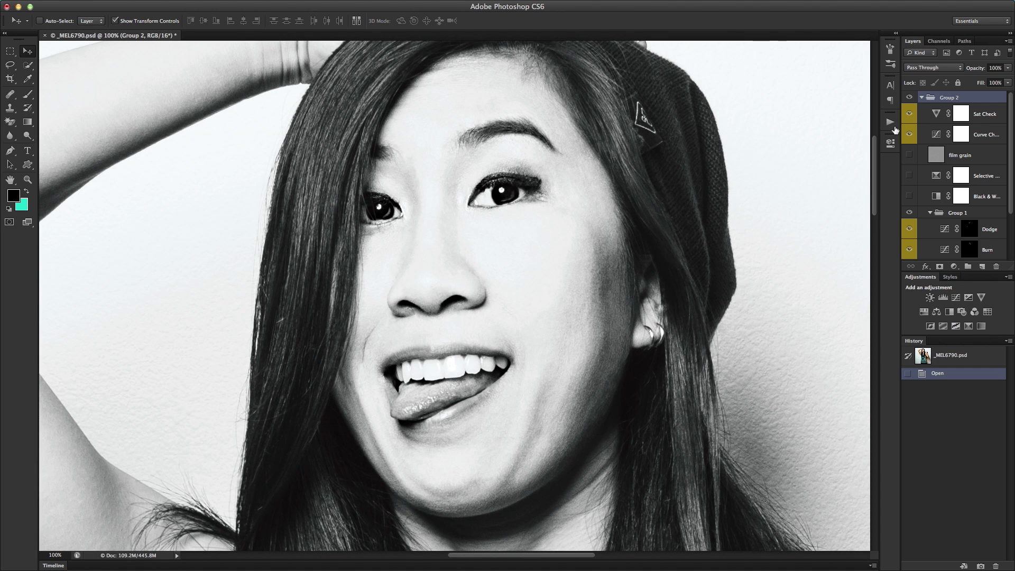
Toggle Group 1 under the black-and-white check view to compare the skin tones before and after retouching.
drag(1011, 127, 1012, 172)
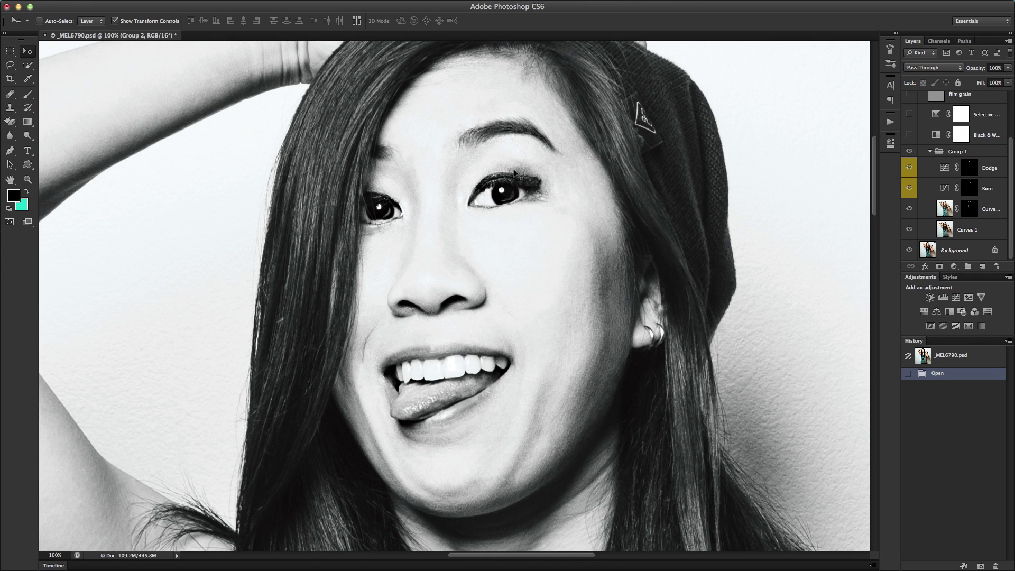
click(909, 152)
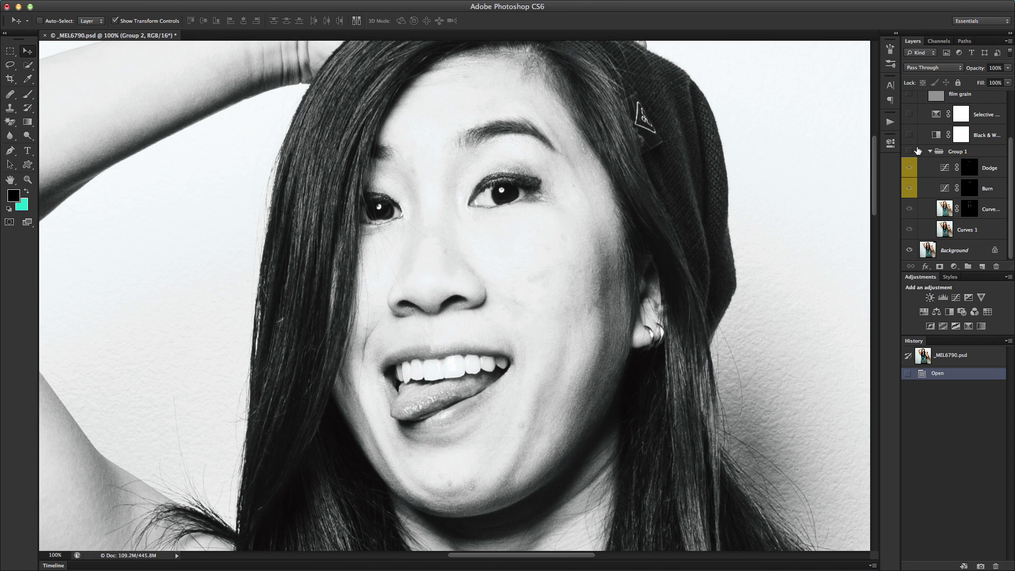
click(910, 153)
click(910, 154)
click(912, 156)
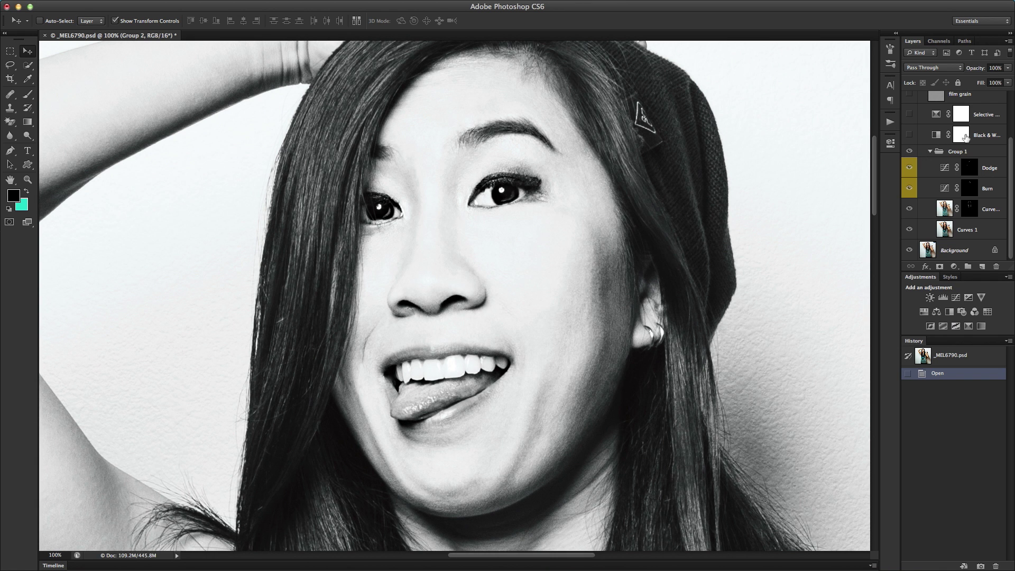
Turn on the Black & White, Selective Color and film grain layers, and collapse Group 2.
scroll(1009, 146, up, 3)
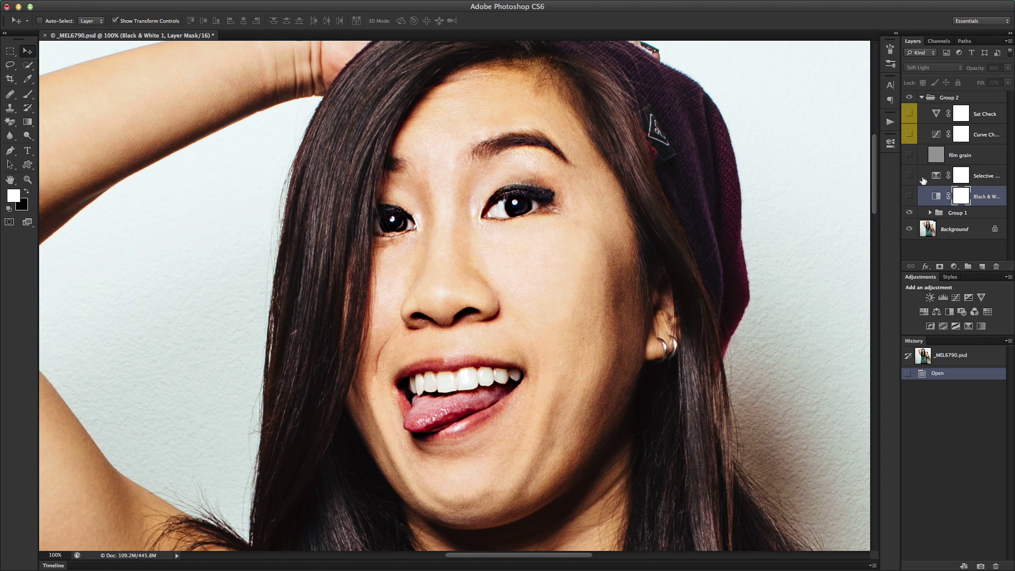
click(909, 196)
click(910, 176)
click(910, 155)
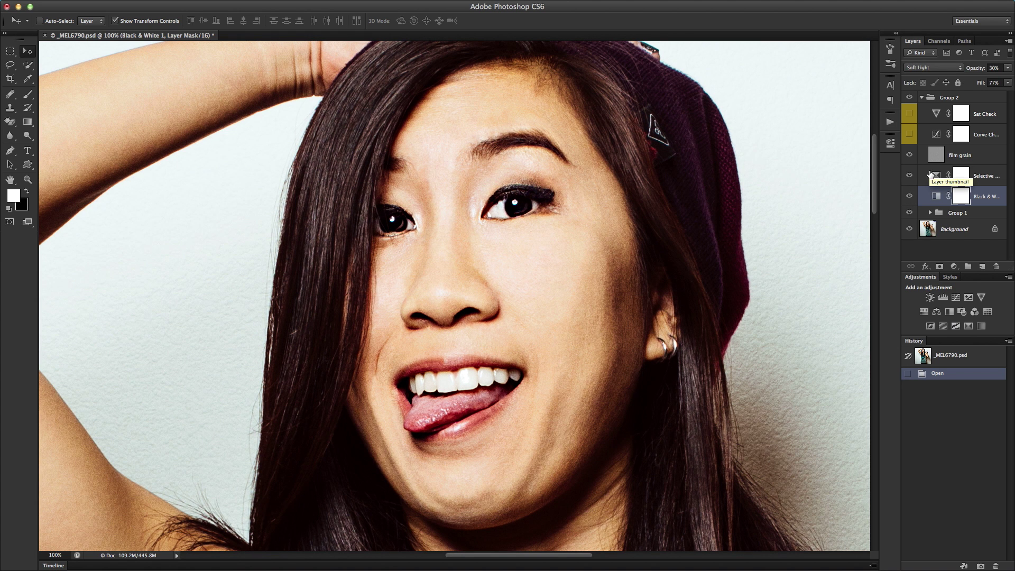
click(921, 97)
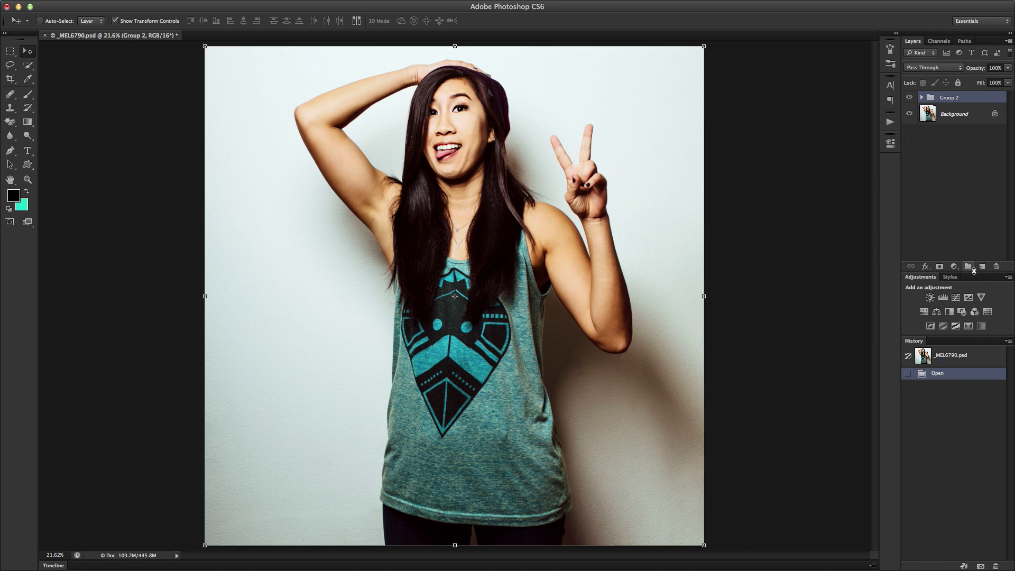
Add a new layer and handwrite "BLOG" with the Brush on the wall beside the shirt.
click(982, 267)
key(b)
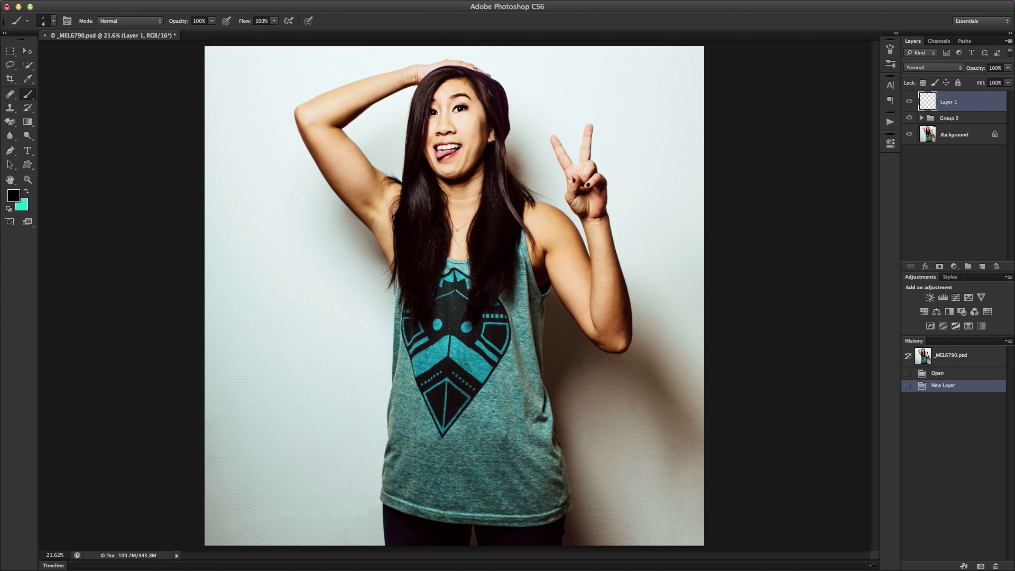
mouse_move(245, 392)
mouse_down()
mouse_move(221, 421)
mouse_move(232, 409)
mouse_up()
drag(243, 375, 259, 382)
drag(262, 362, 263, 363)
drag(282, 346, 295, 370)
click(308, 354)
Handwrite the blog's web address below the word BLOG, ending in ".com".
mouse_move(260, 417)
mouse_down()
mouse_move(269, 453)
mouse_move(285, 410)
mouse_move(312, 424)
mouse_up()
mouse_move(301, 380)
mouse_down()
mouse_move(319, 410)
mouse_move(338, 413)
mouse_up()
mouse_move(327, 343)
mouse_down()
mouse_move(351, 375)
mouse_move(366, 362)
mouse_up()
drag(365, 343, 391, 329)
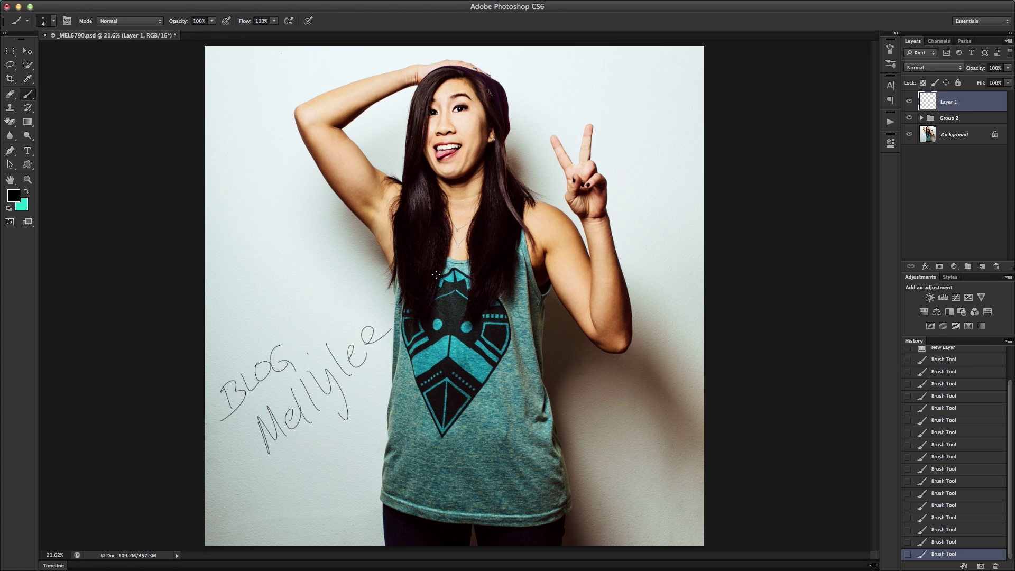
drag(343, 449, 345, 450)
drag(349, 456, 356, 448)
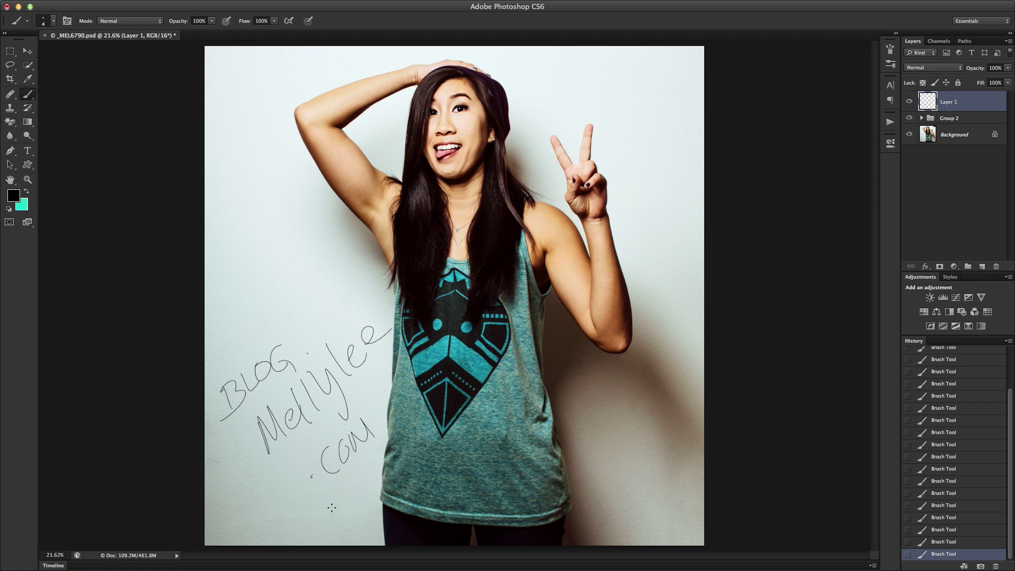